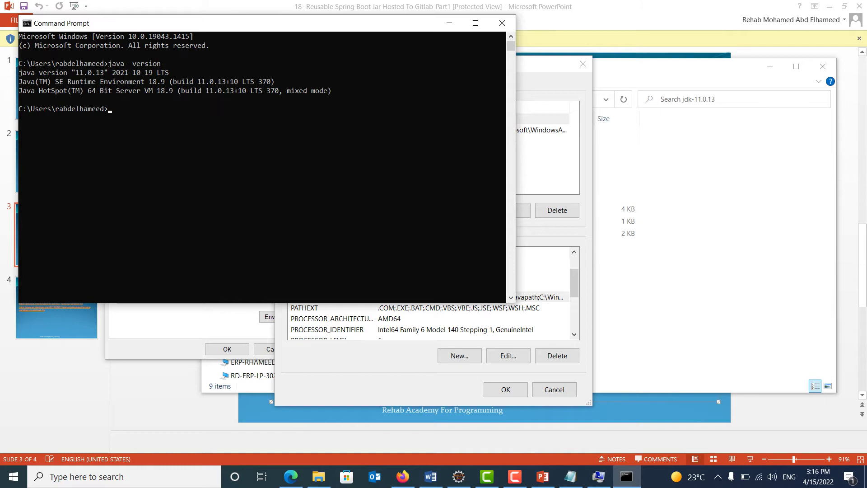
Close the open Environment Variables and System Properties dialogs, and reopen the system environment variables editor
key(alt+Tab)
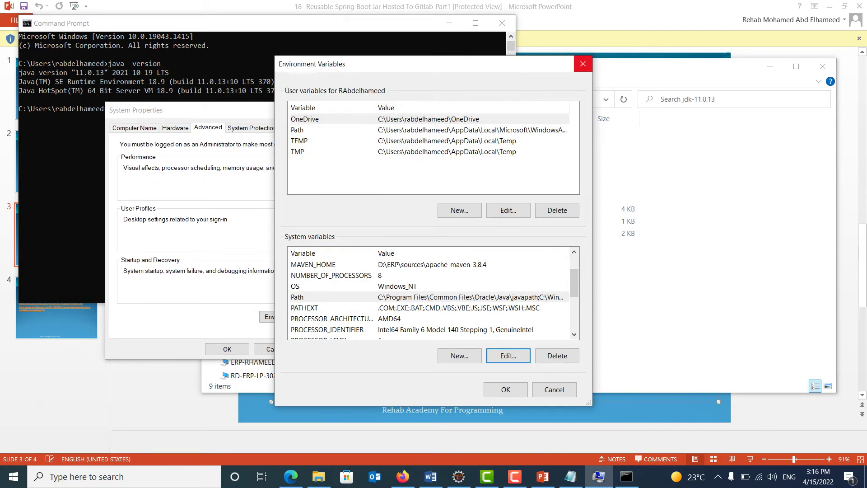
click(582, 64)
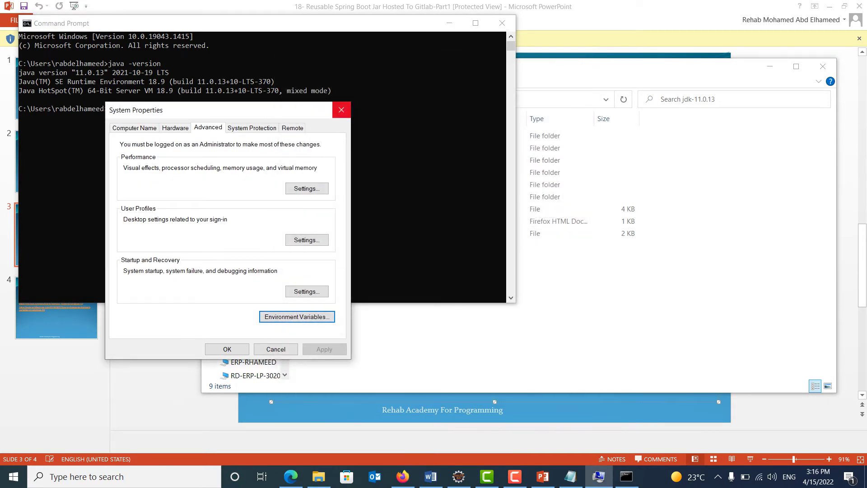
click(341, 110)
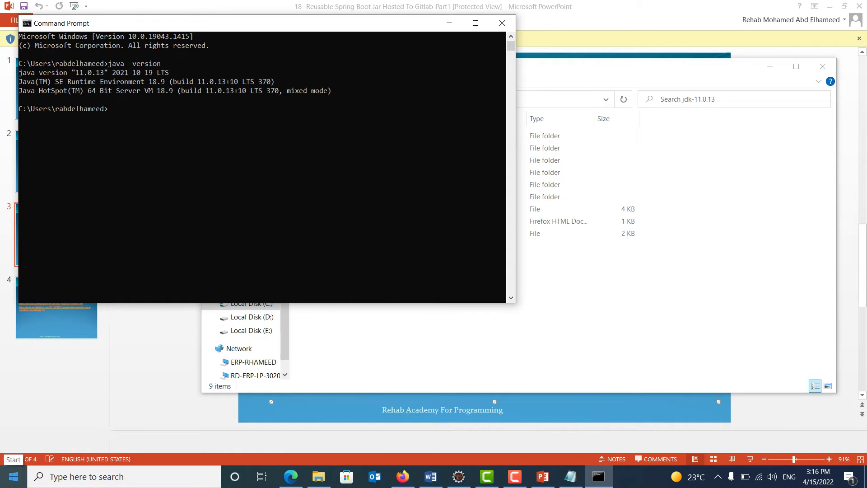
click(13, 476)
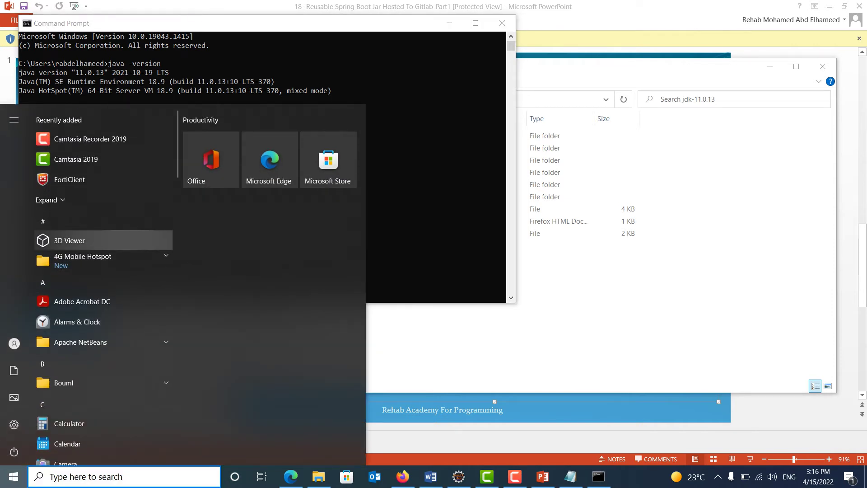
text(env)
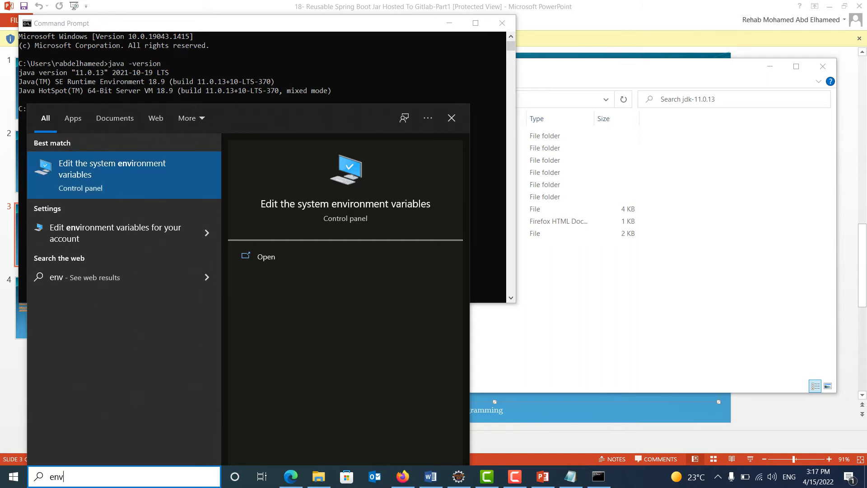
key(Return)
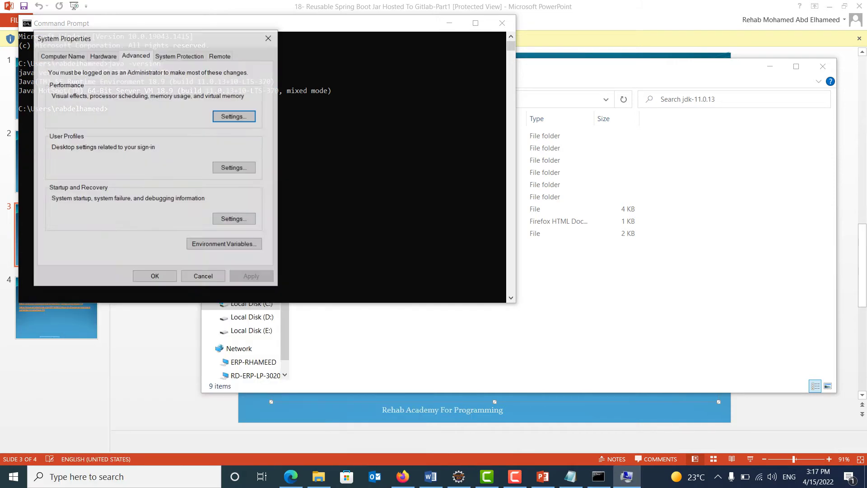
key(Return)
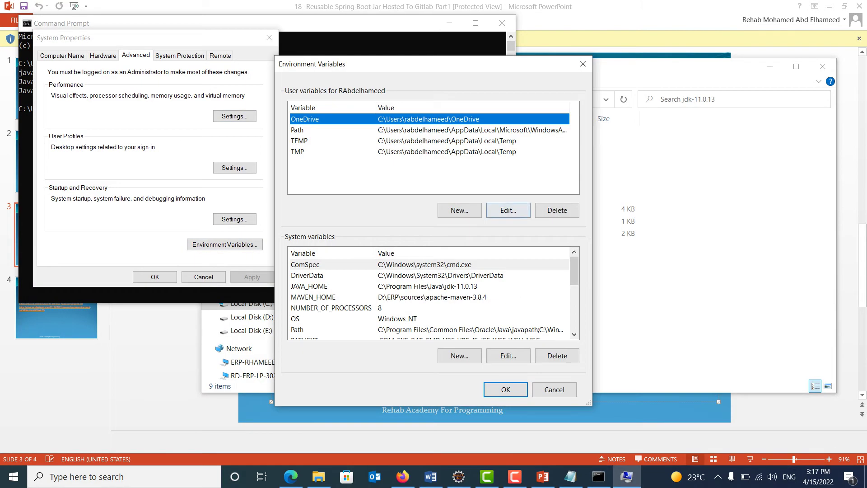
Start creating a new system variable named MAVEN_HOME
click(309, 286)
click(460, 355)
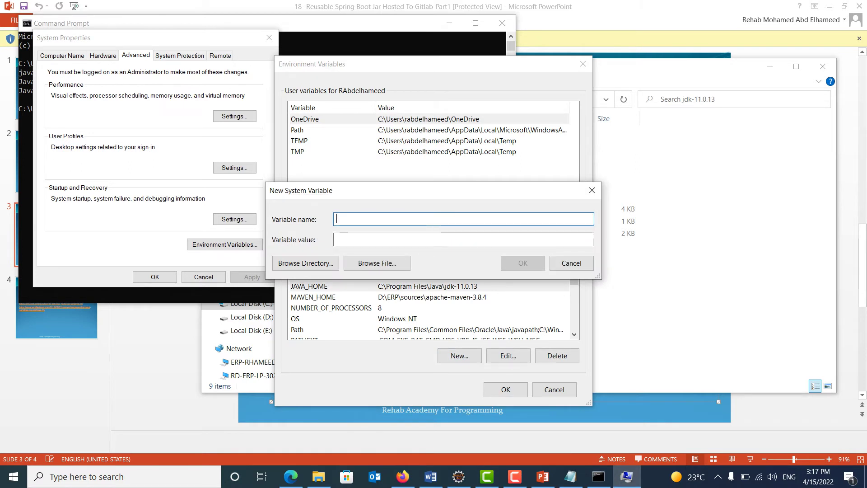
text(MAVEN_HOME)
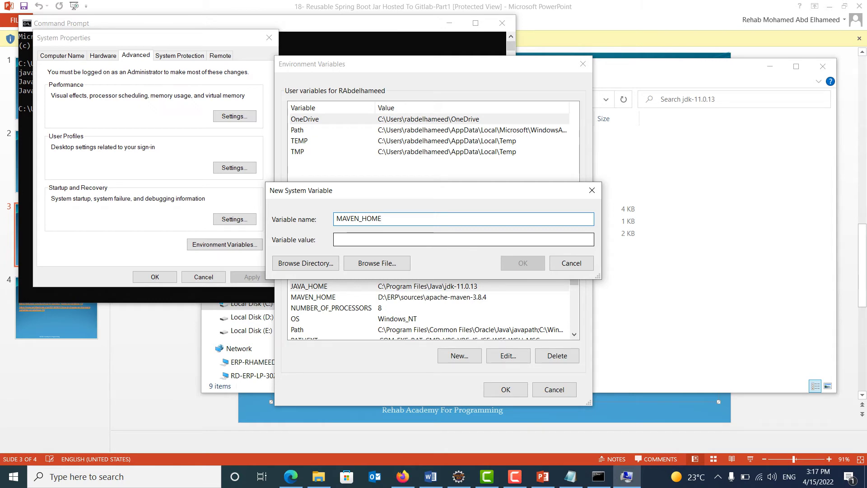
Switch to File Explorer, look inside the demo\sources folder on drive E, and return to the drive's root
click(319, 477)
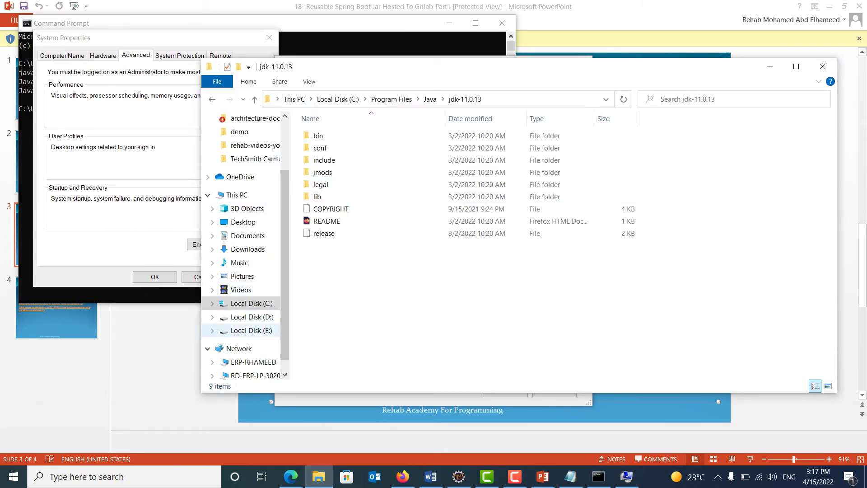
click(251, 331)
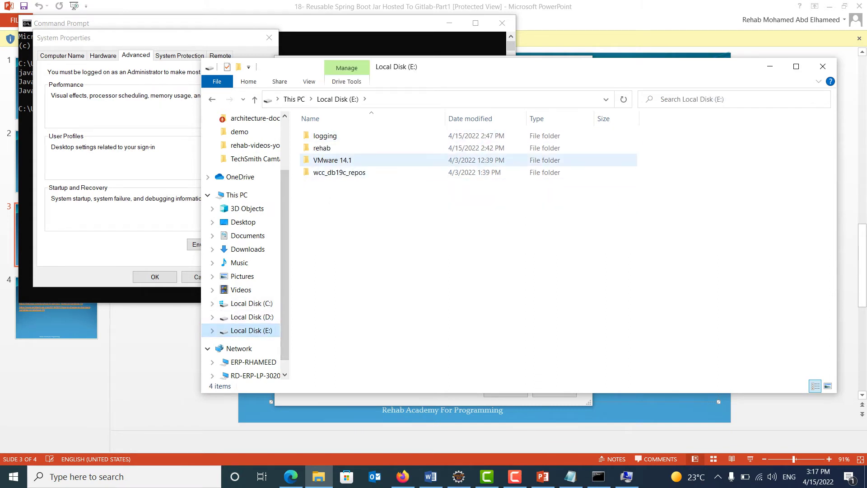
click(322, 148)
double_click(322, 148)
double_click(322, 136)
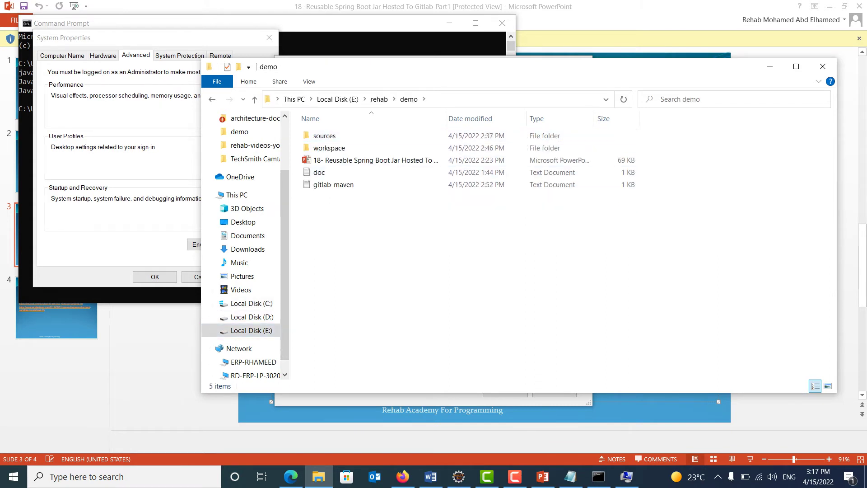
double_click(322, 136)
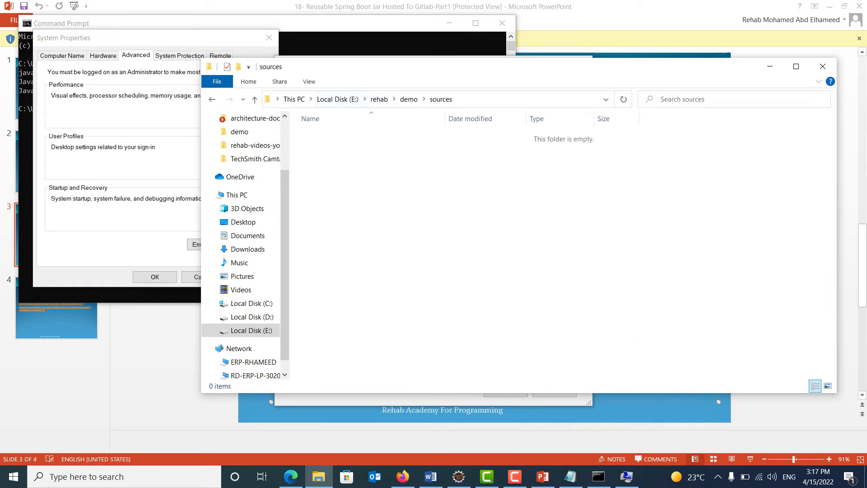
click(338, 99)
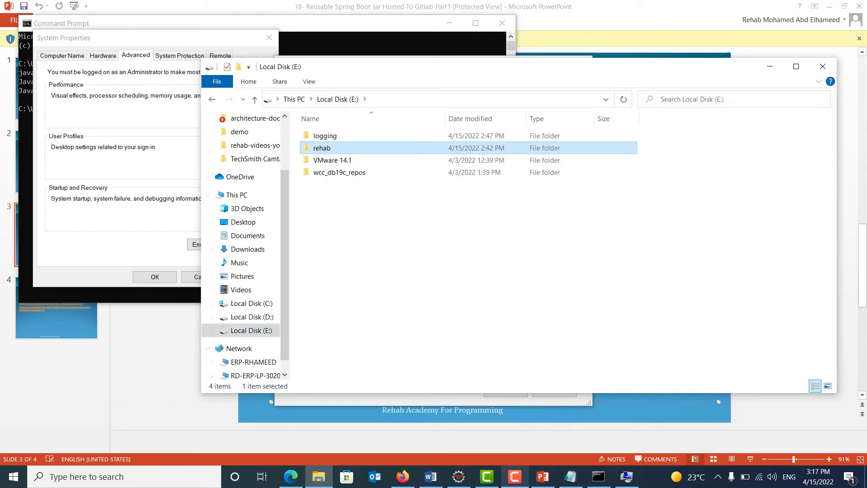
click(515, 477)
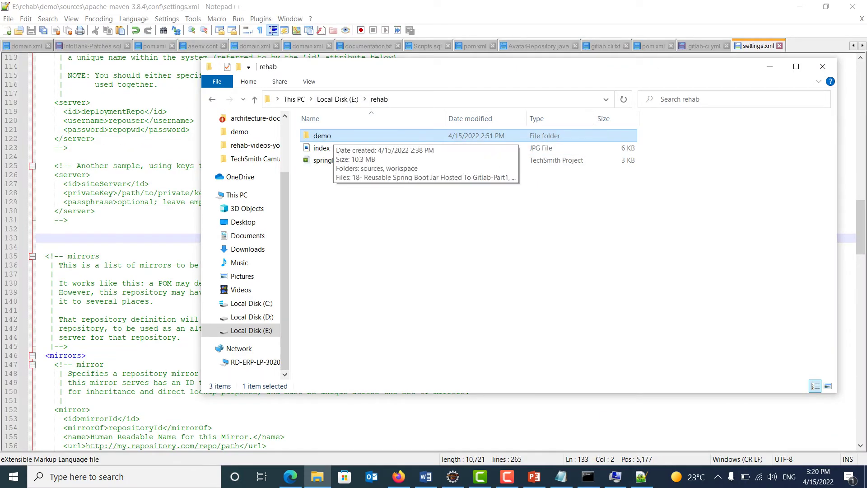
Open the apache-maven-3.8.4 folder under demo\sources on drive E and copy its full path
double_click(322, 135)
double_click(323, 136)
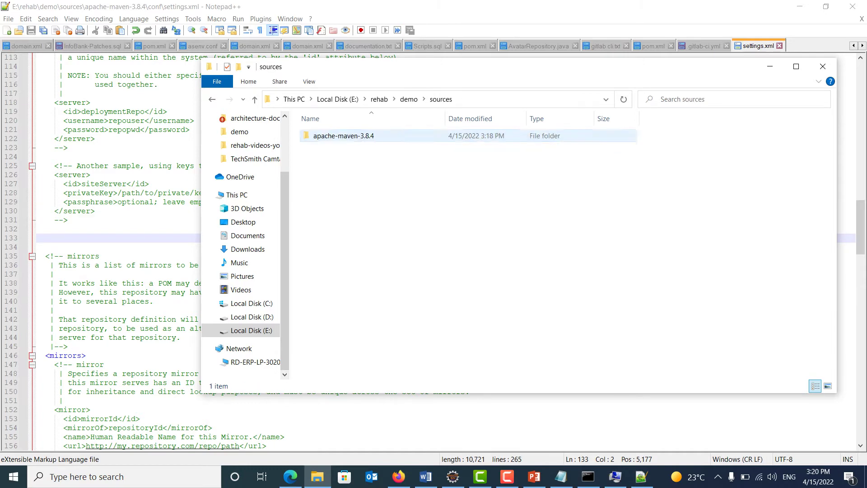
double_click(322, 136)
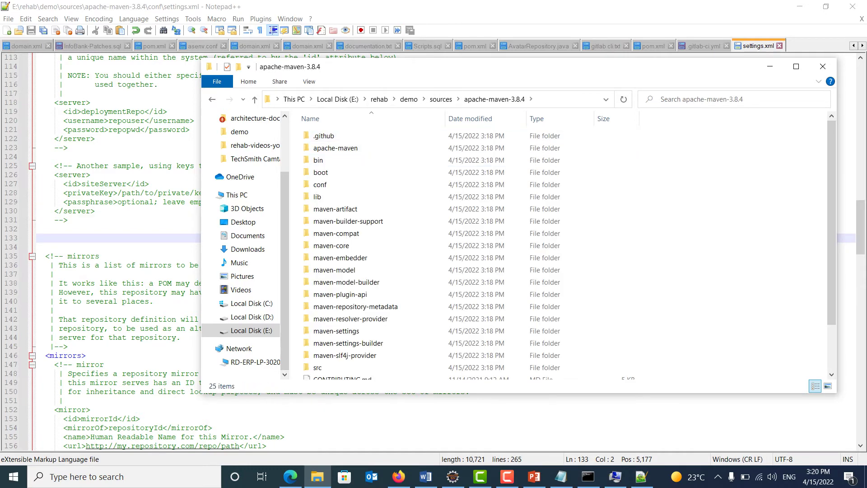
click(564, 99)
key(ctrl+c)
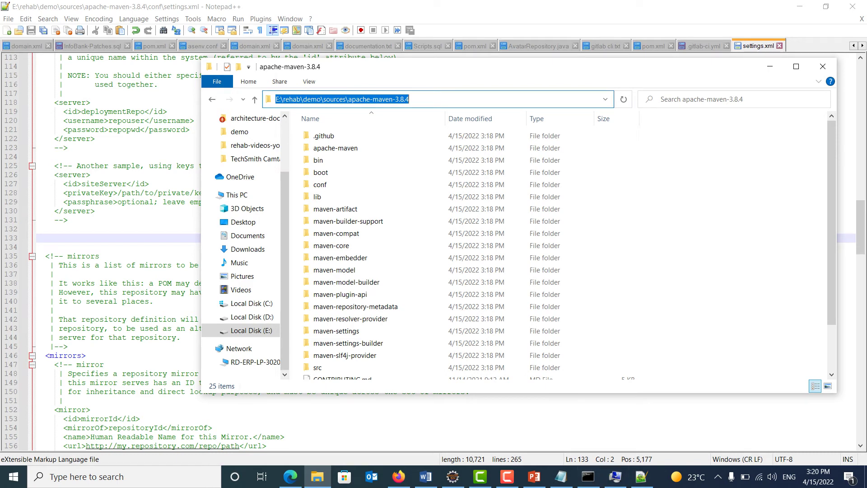
Try the copied apache-maven-3.8.4 folder path as the MAVEN_HOME value, and dismiss the new variable without saving
click(616, 477)
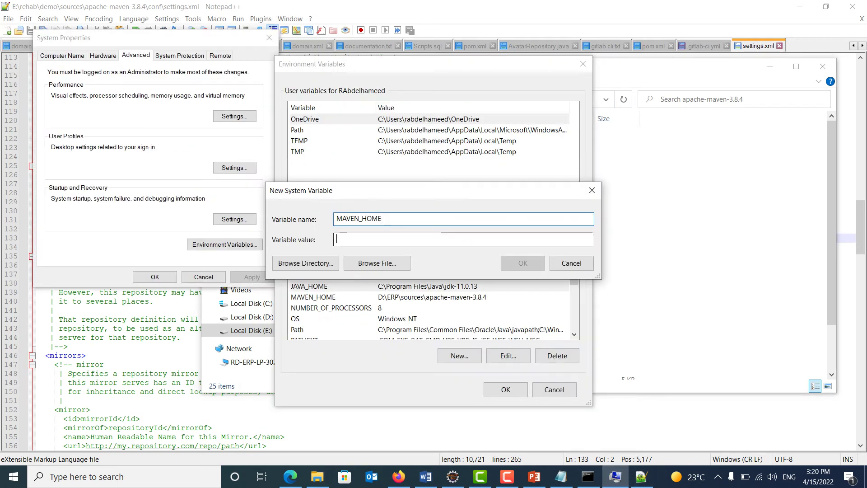
key(ctrl+v)
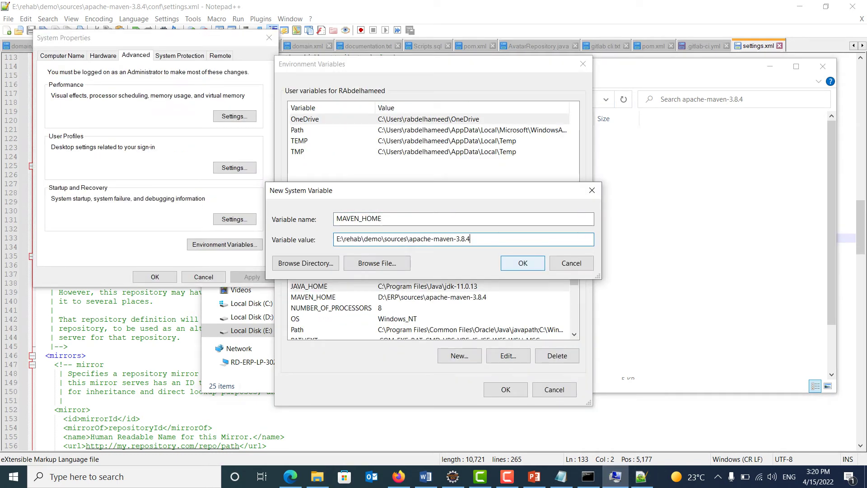
click(592, 190)
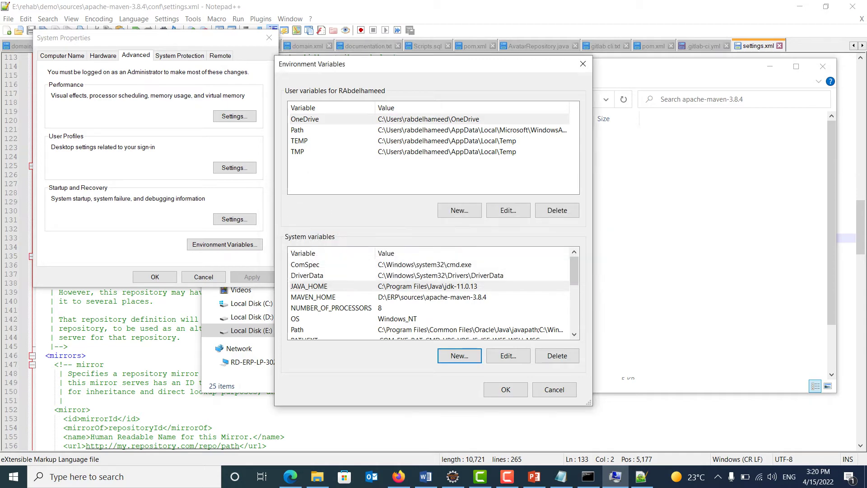
Try adding the entry %MAVEN_HOME%\bin to the system Path variable, discard the edit and close the system settings dialogs
scroll(433, 293, down, 2)
click(316, 265)
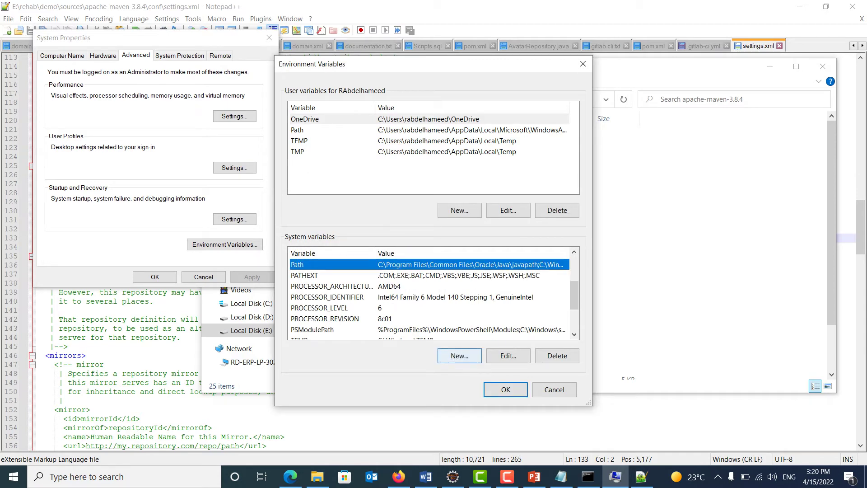
click(509, 355)
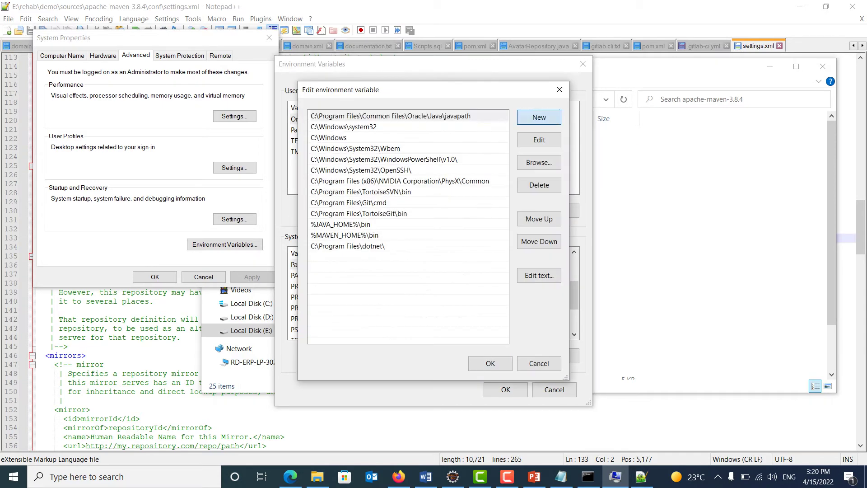
click(539, 117)
text(%%)
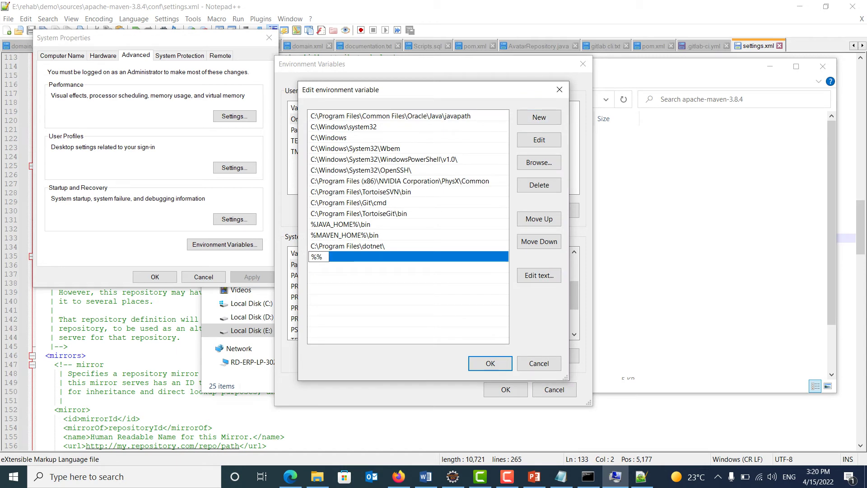
text(MAVEN_)
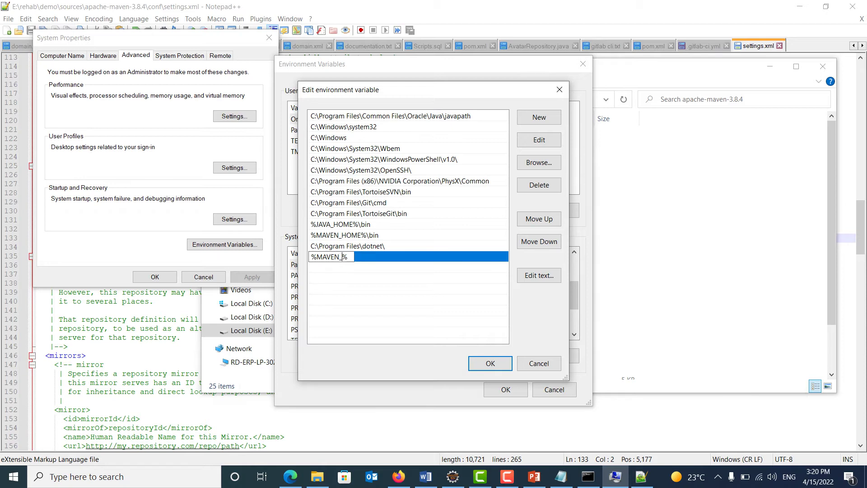
text(HOME)
key(End)
text(\bin)
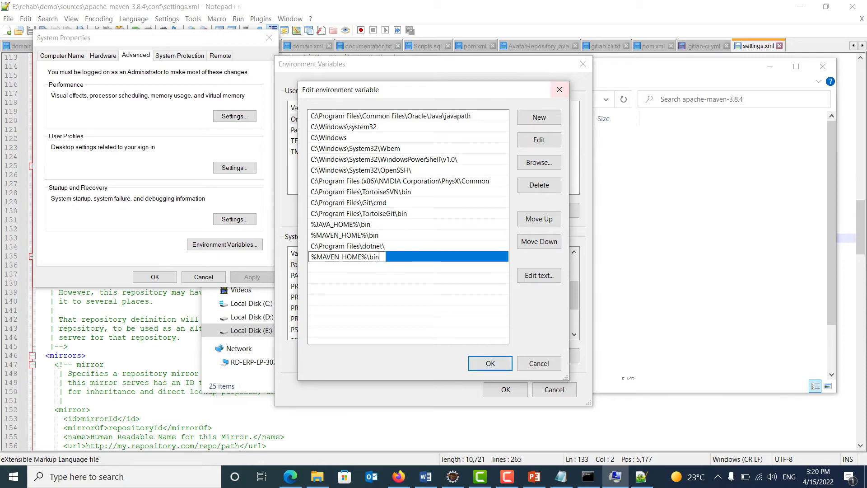
click(559, 90)
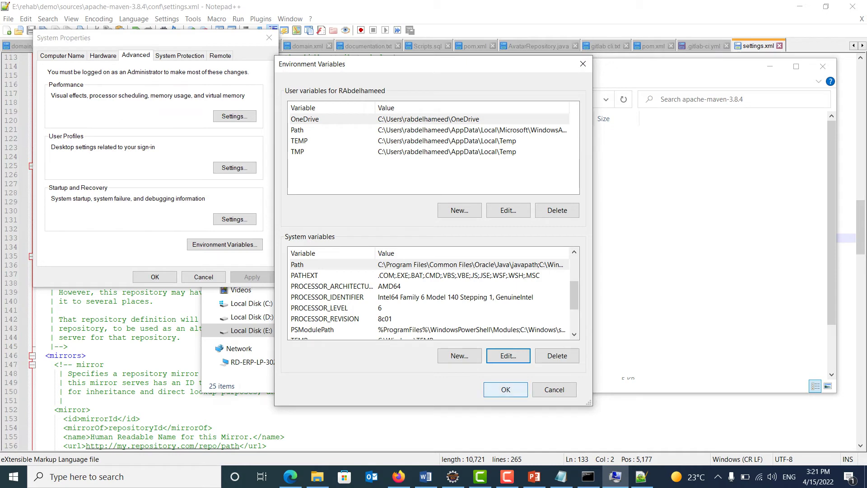
click(506, 389)
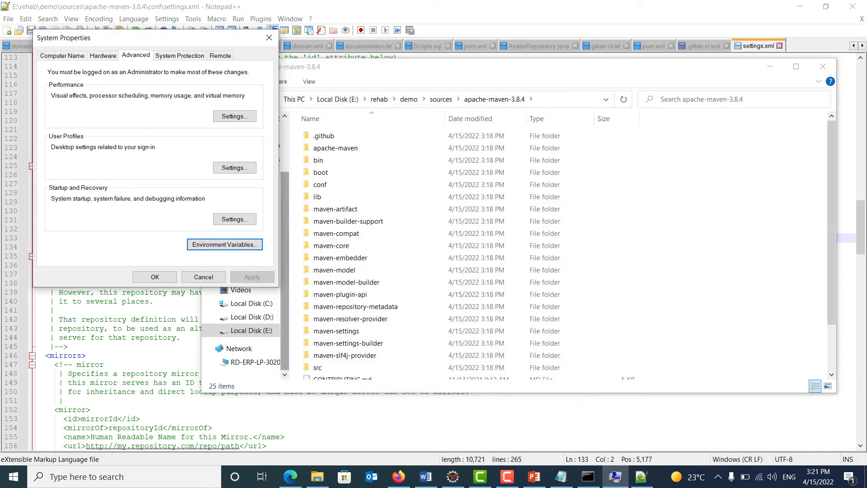
click(204, 276)
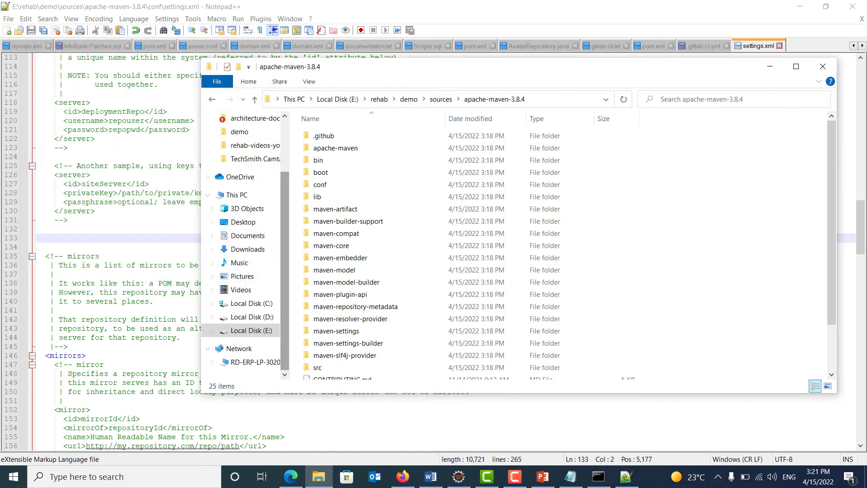
Switch to Command Prompt, check the Maven installation with mvn --version, and highlight mvn in the entered command
click(598, 477)
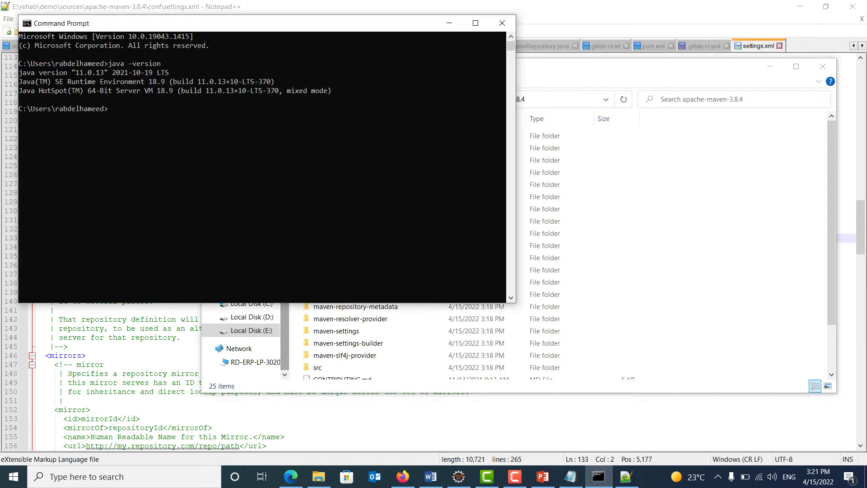
text(mvn --version)
key(Return)
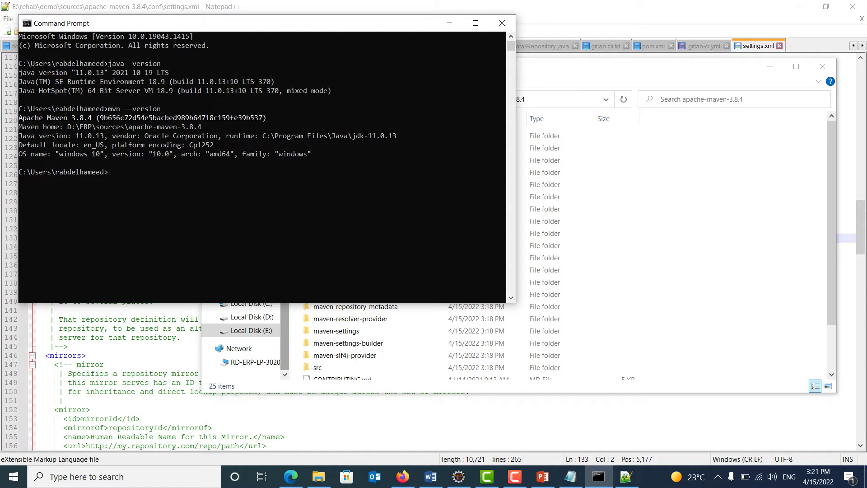
drag(120, 109, 108, 109)
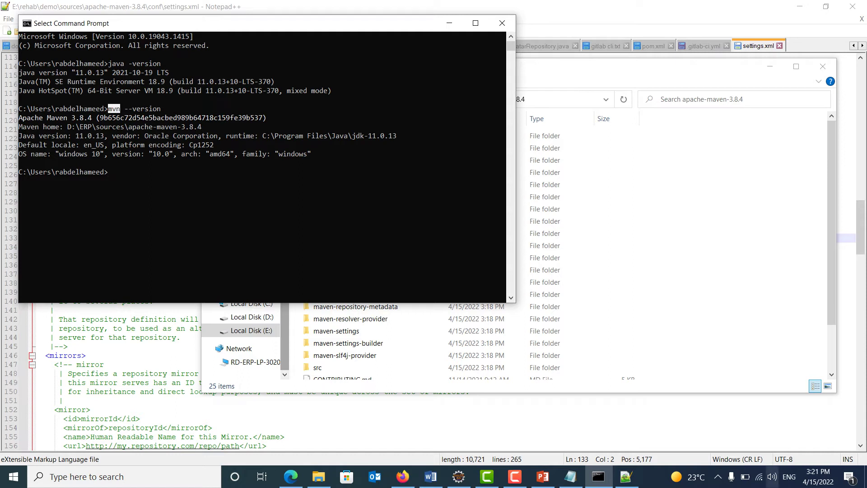
Switch to the PowerPoint presentation and go from the Prerequisites slide back to the Spring Boot title slide
click(583, 282)
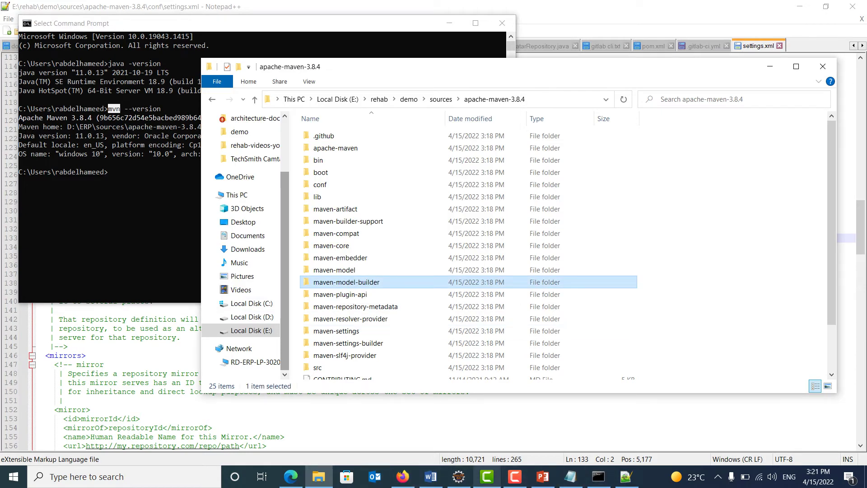
click(543, 477)
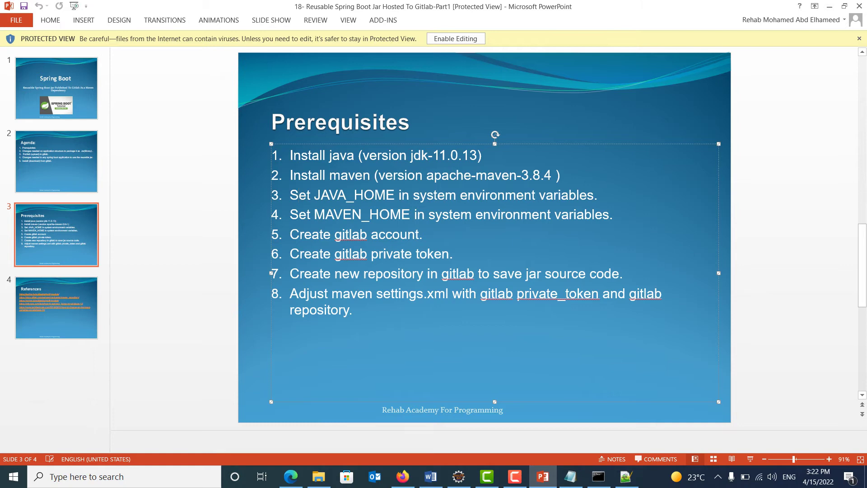
key(Page_Down)
key(Page_Up)
key(Page_Up)
key(Page_Up)
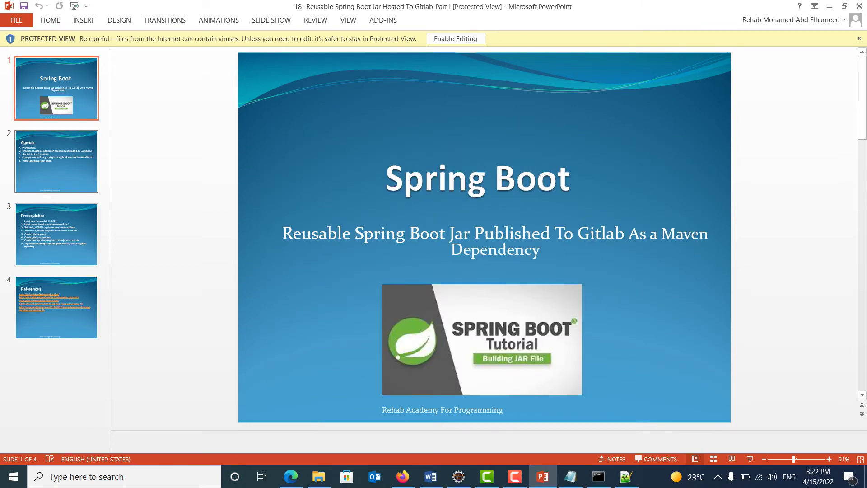
Show the Prerequisites slide of the presentation, and switch to the GitLab sign-in page in Firefox
key(Page_Down)
key(Page_Down)
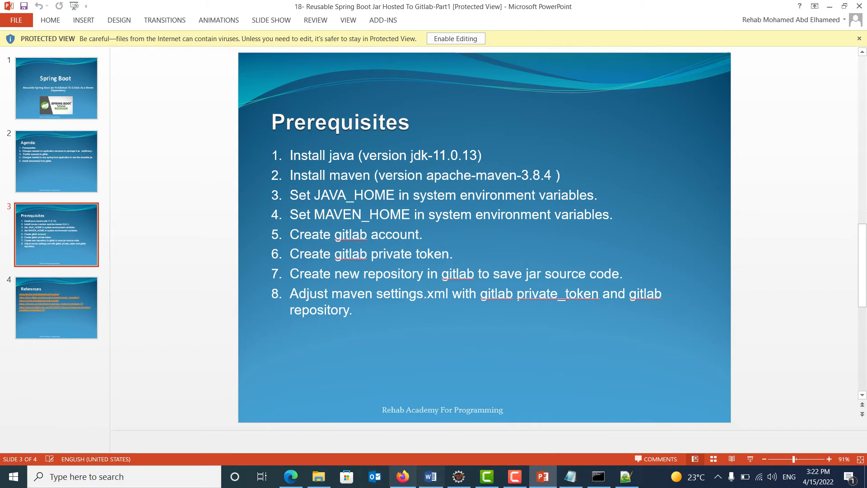
click(403, 476)
key(ctrl+shift+Tab)
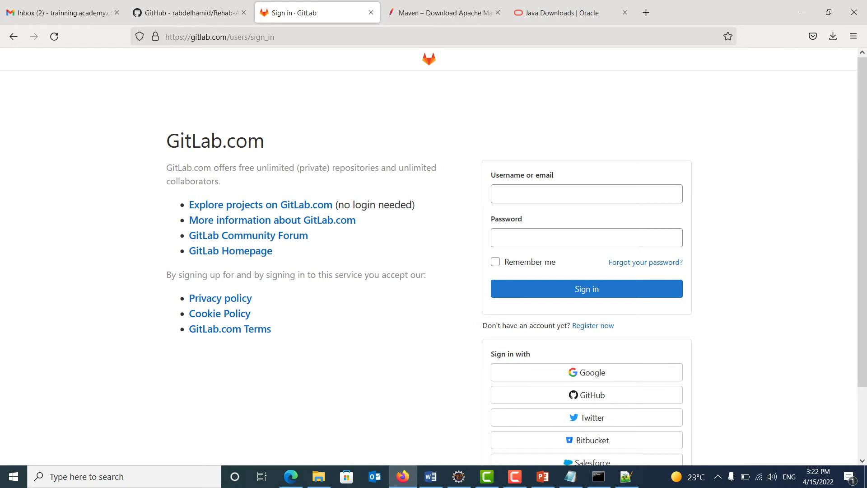
Open GitLab's new account registration form, review its fields and third-party sign-up options, and return to the sign-in page
click(593, 325)
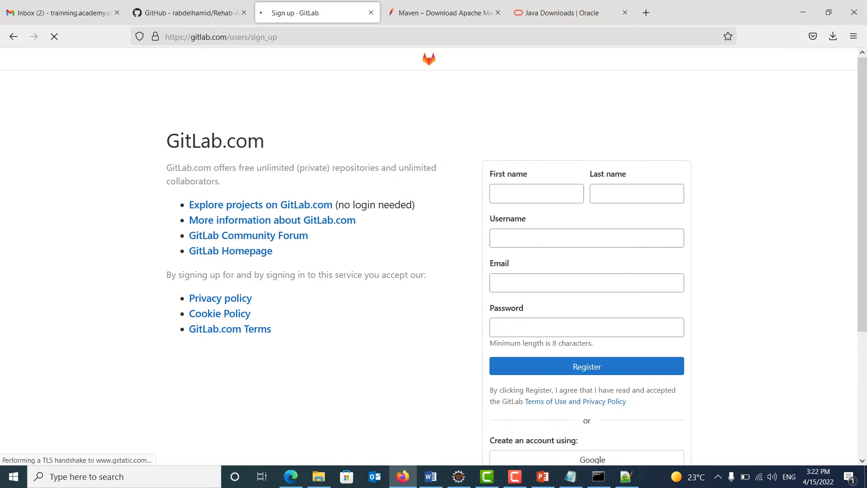
scroll(429, 271, down, 5)
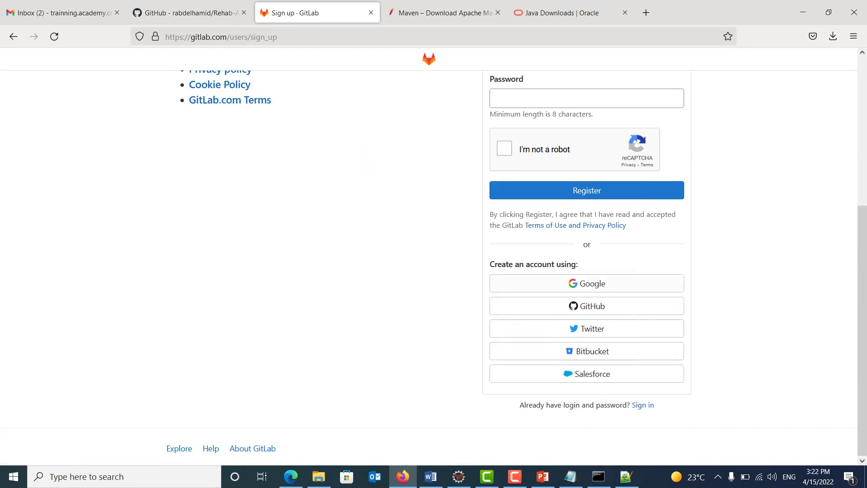
scroll(429, 271, up, 4)
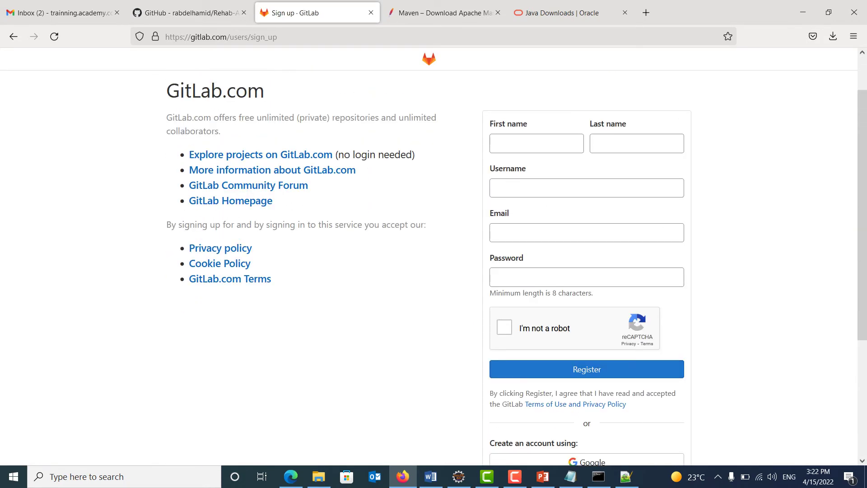
scroll(429, 271, down, 4)
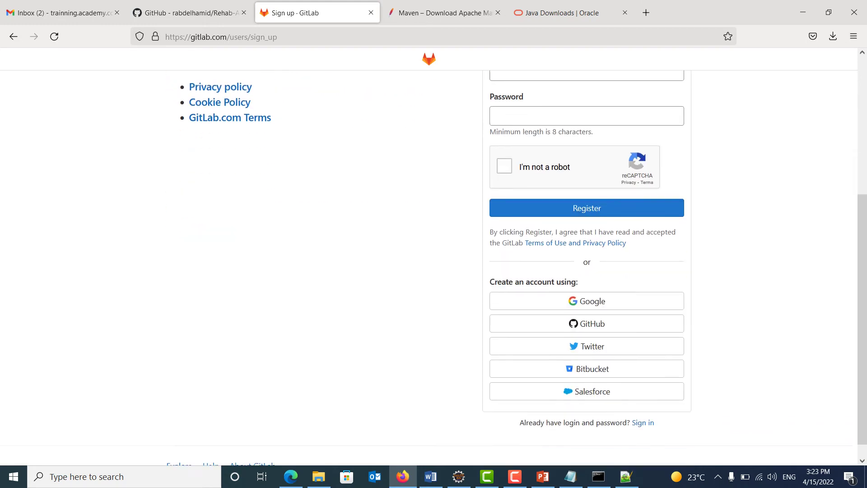
click(14, 36)
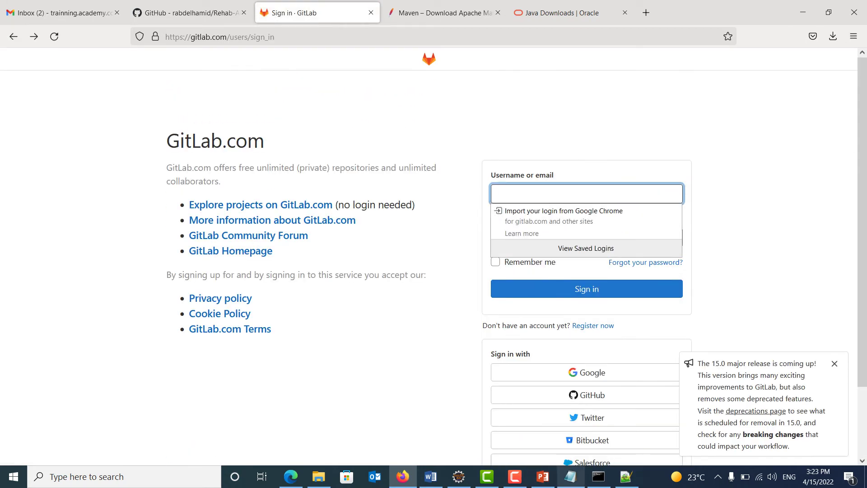
Open the gitlab-maven text file from the rehab\demo folder on drive E in Notepad and copy the e-mail address from its first line
click(570, 476)
click(571, 477)
click(319, 477)
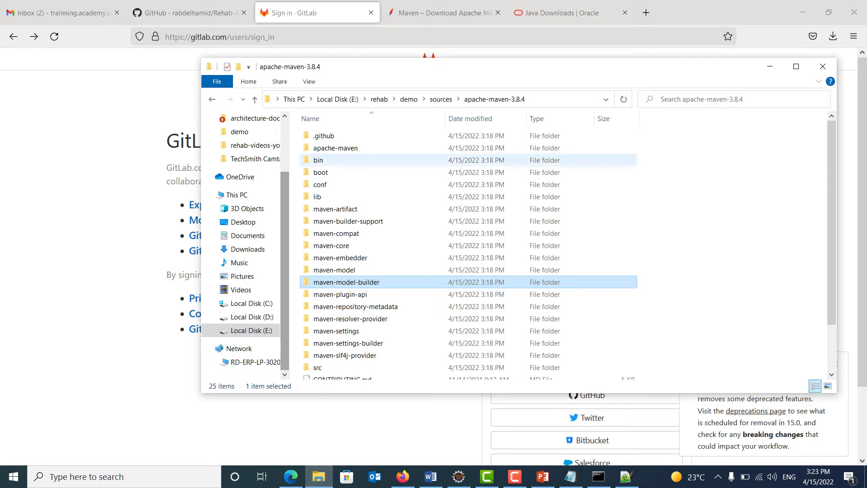
click(380, 98)
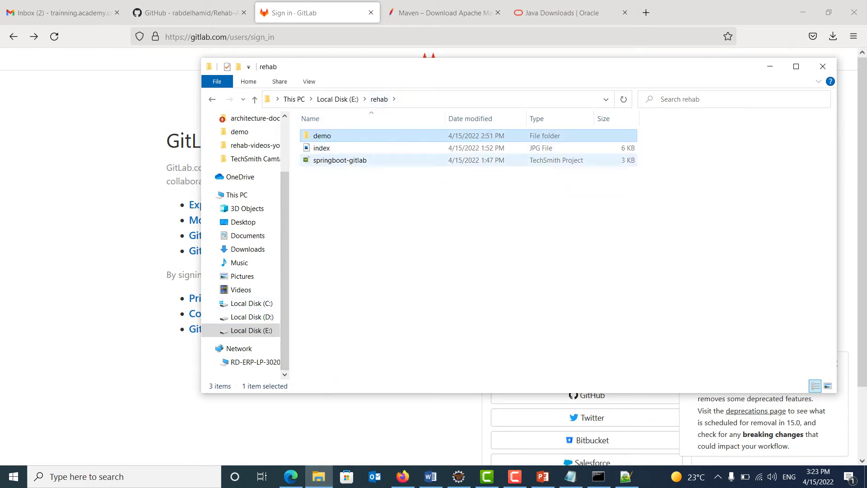
key(Return)
double_click(335, 184)
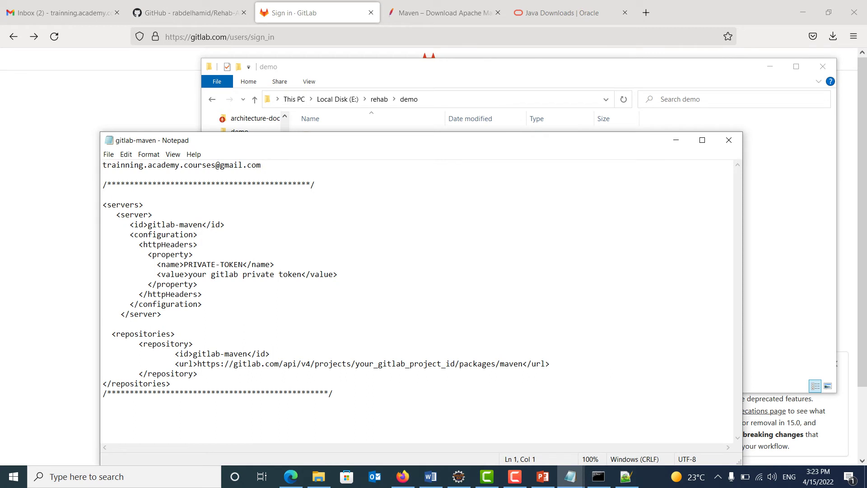
drag(262, 164, 103, 165)
key(ctrl+c)
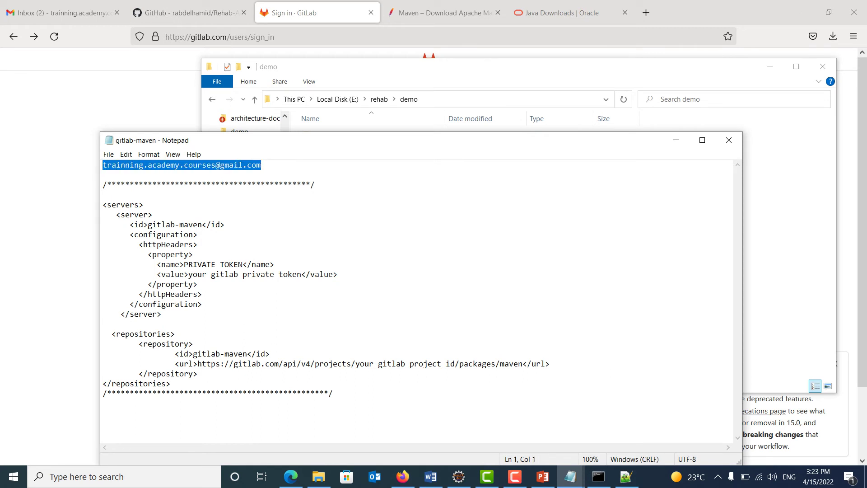
Switch back to Firefox and try to sign in to GitLab with the copied e-mail address and the account password
click(403, 477)
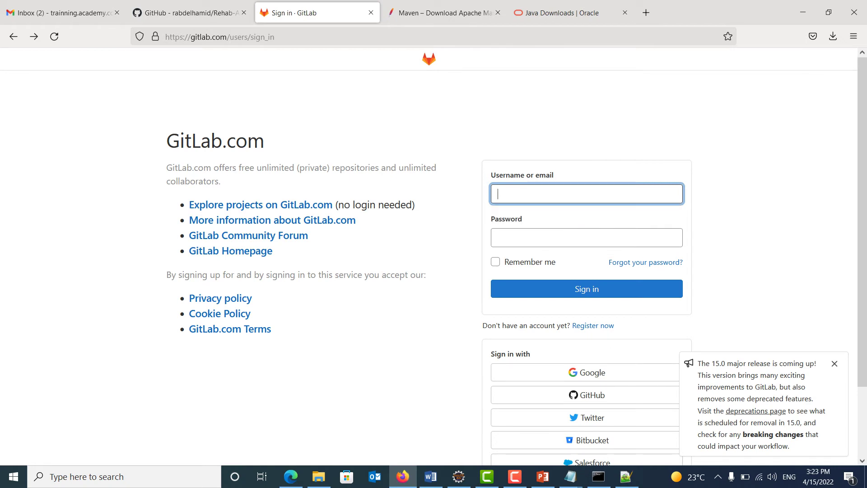
key(ctrl+v)
click(561, 239)
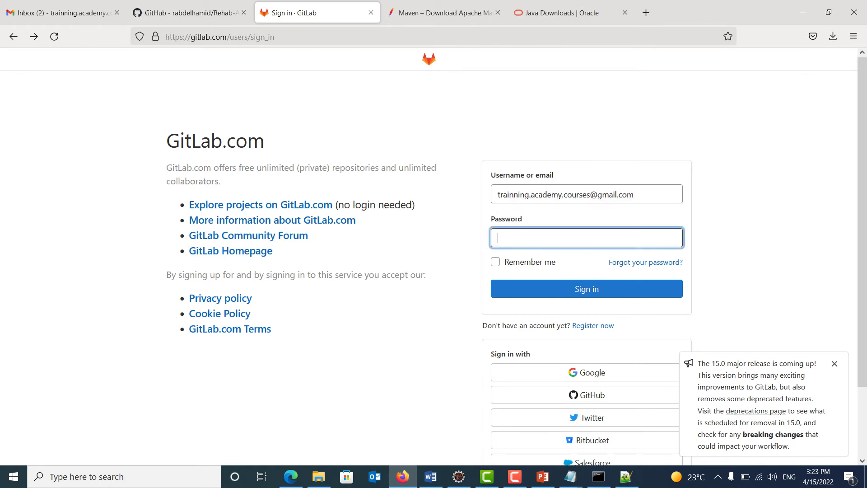
text(****)
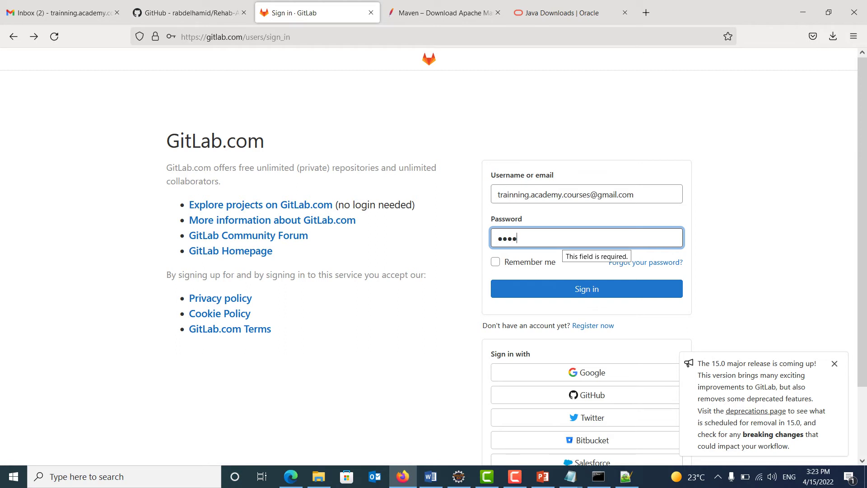
text(******)
key(Return)
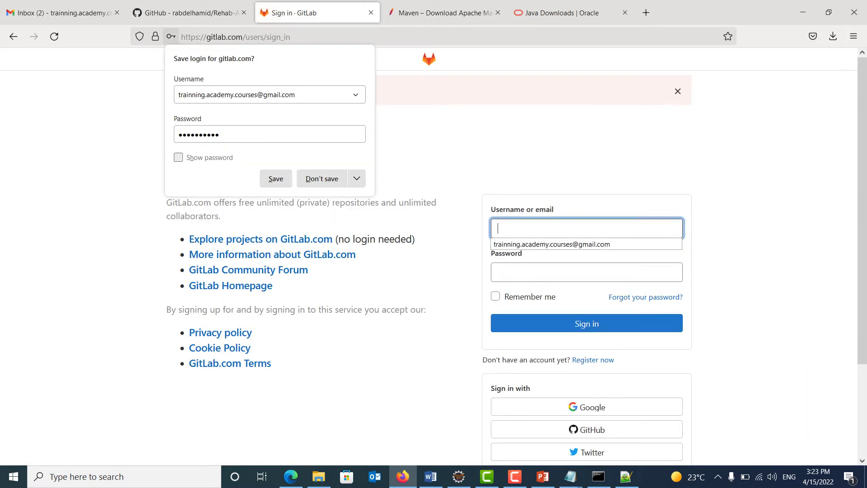
click(515, 476)
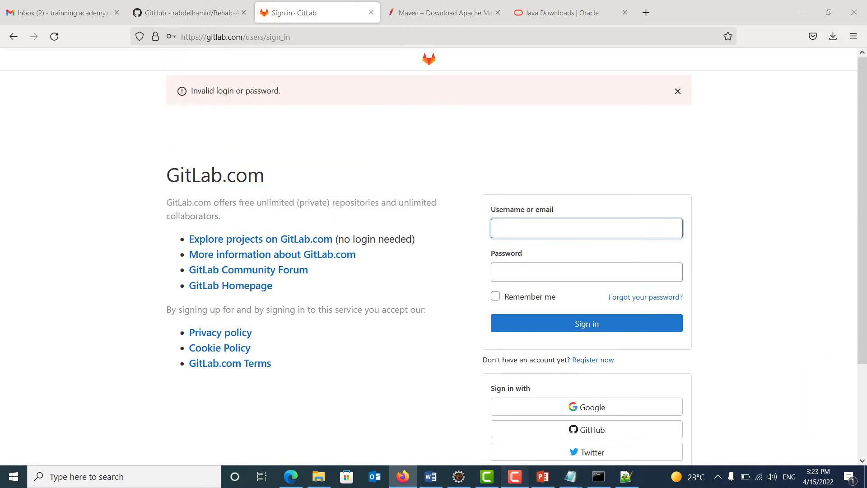
key(alt+Tab)
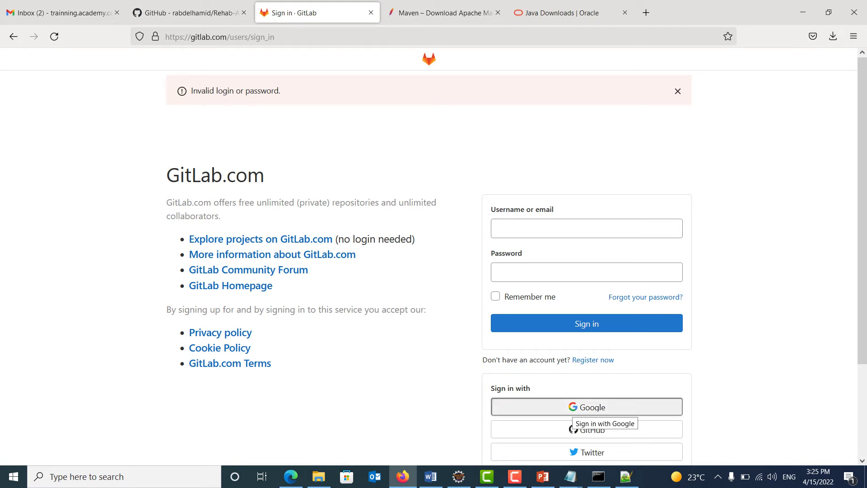
Sign in to GitLab through Google with the training academy account
click(574, 409)
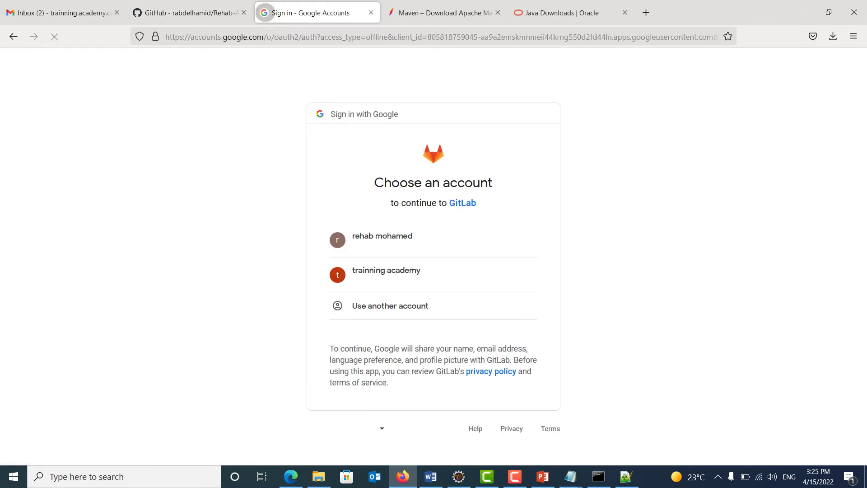
click(386, 274)
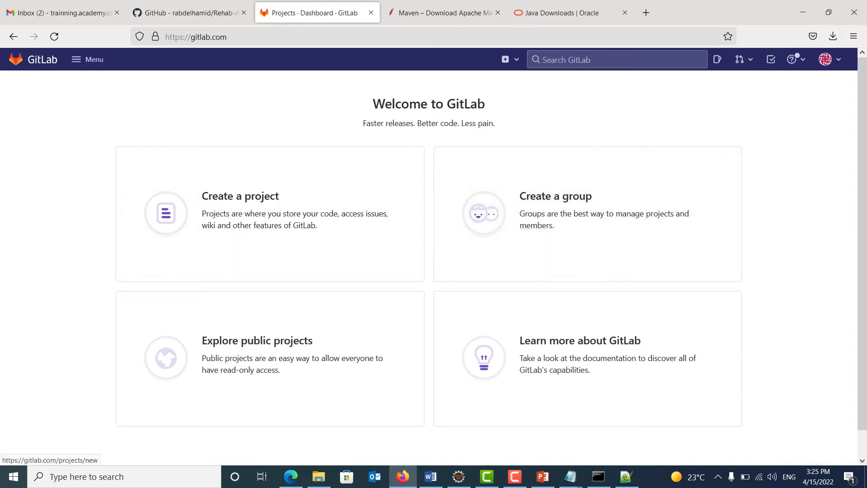
Open the access token settings in the user preferences and name a new personal access token demo_token
click(830, 59)
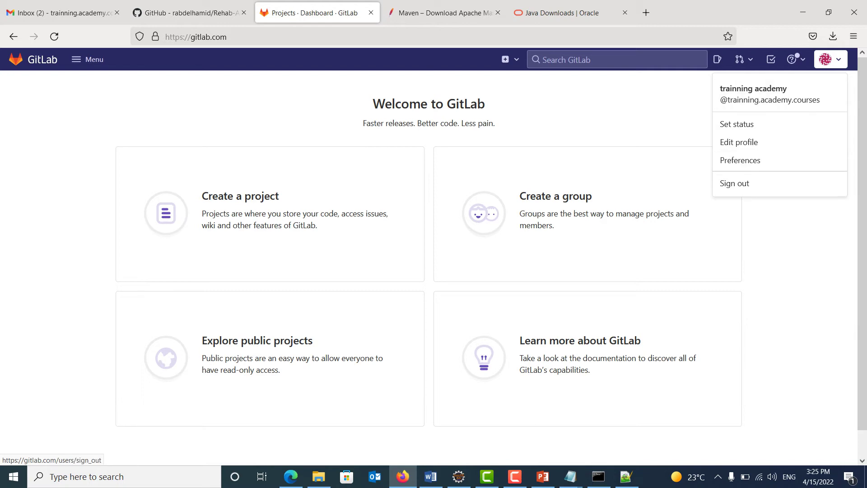
click(741, 160)
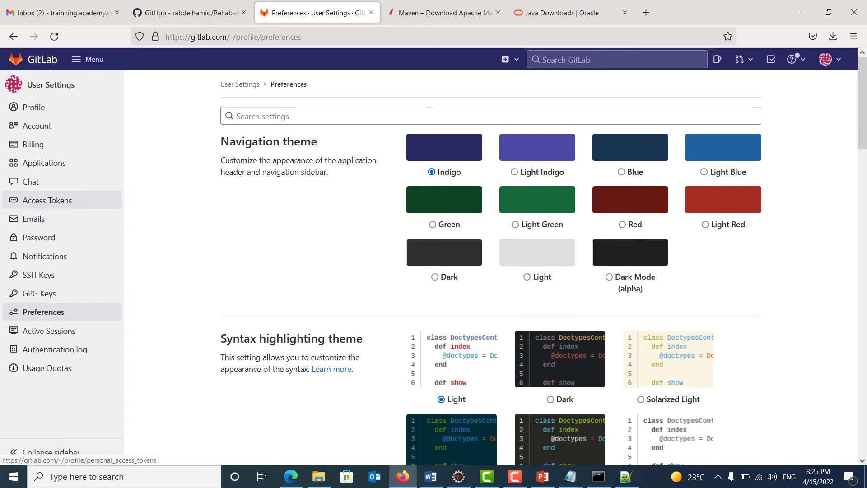
click(47, 200)
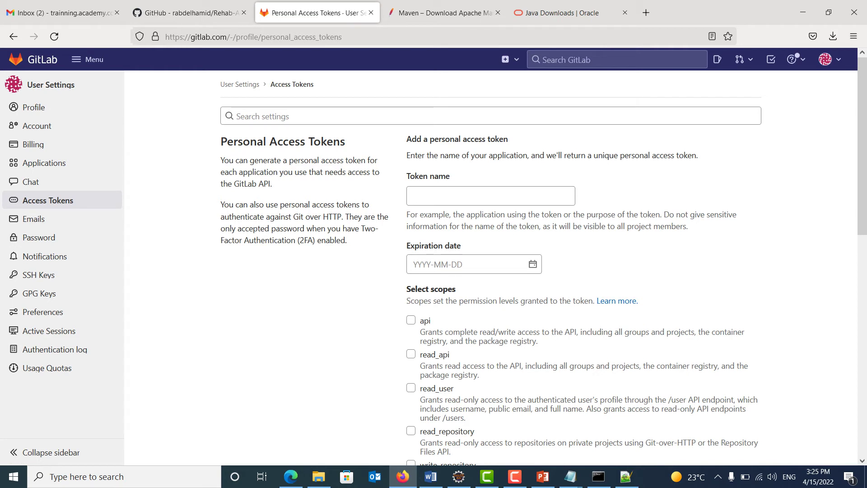
click(490, 195)
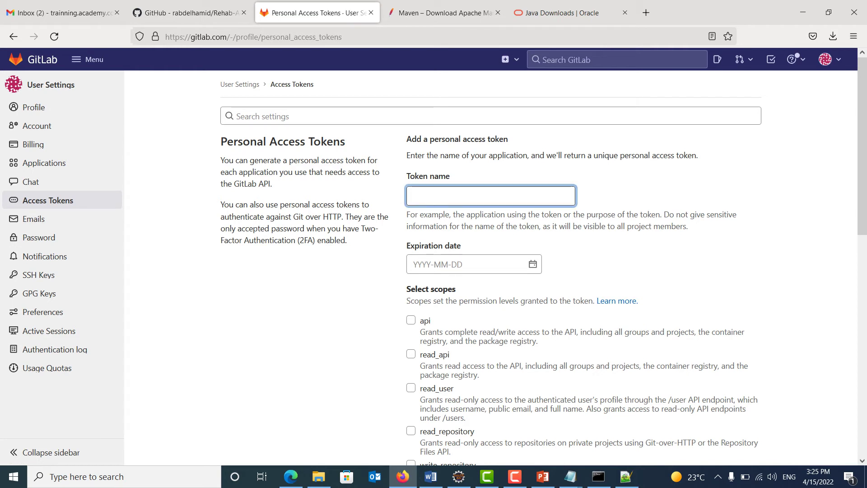
text(demo)
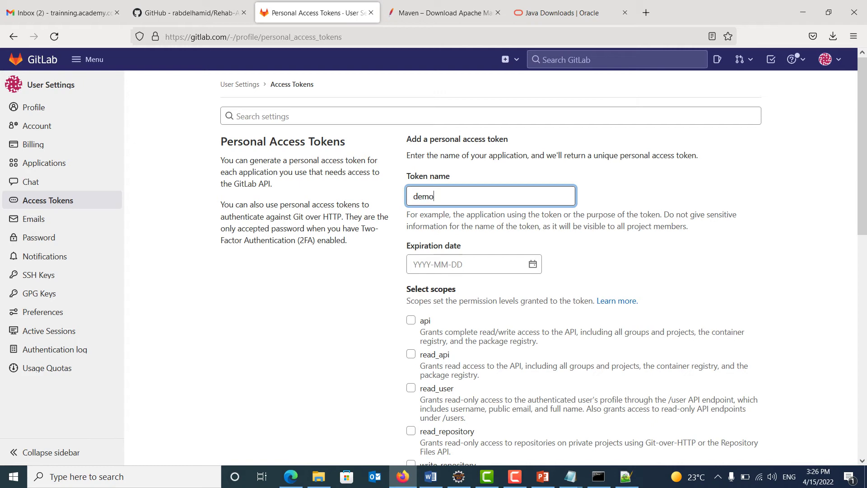
text(_token)
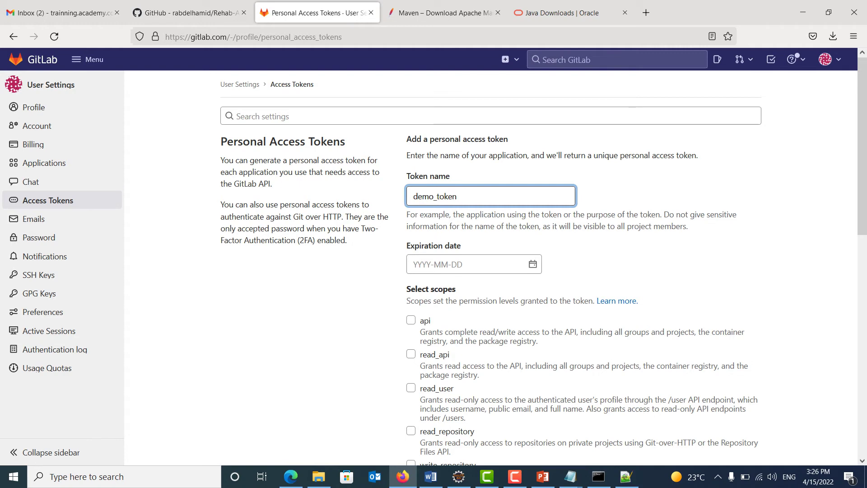
Review the available token scopes and try to create the personal access token without selecting any scope
scroll(544, 269, down, 3)
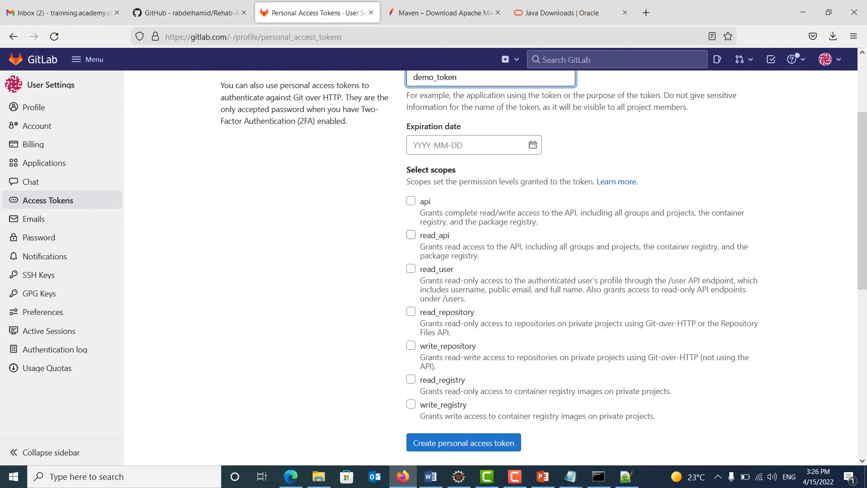
scroll(543, 269, down, 4)
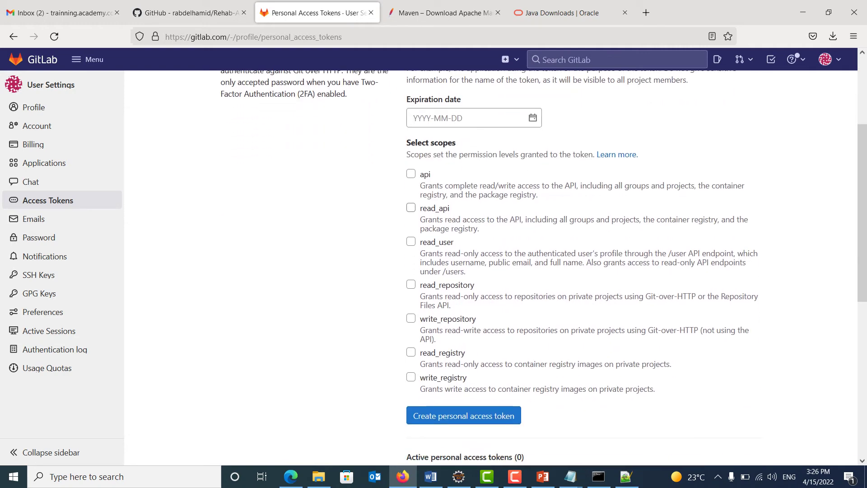
scroll(544, 268, up, 2)
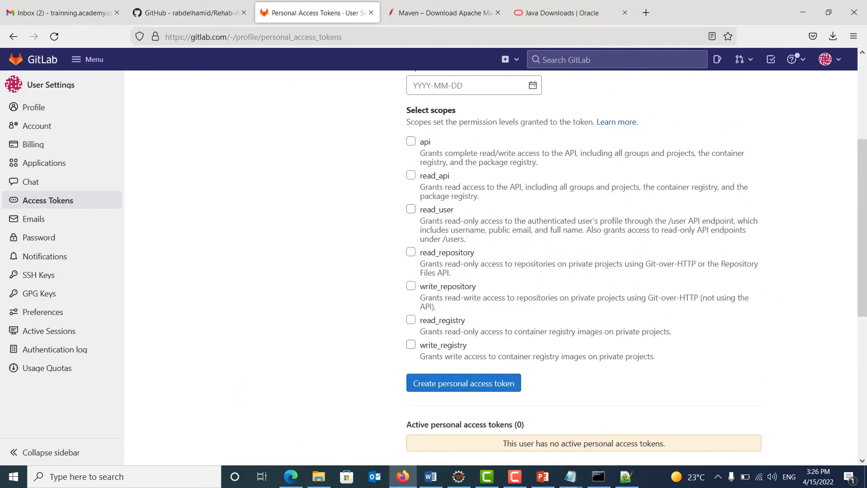
scroll(543, 268, down, 3)
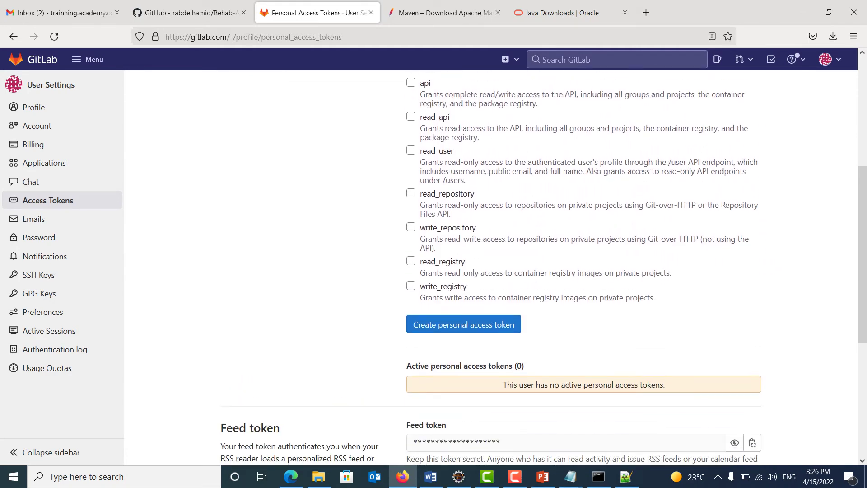
click(464, 264)
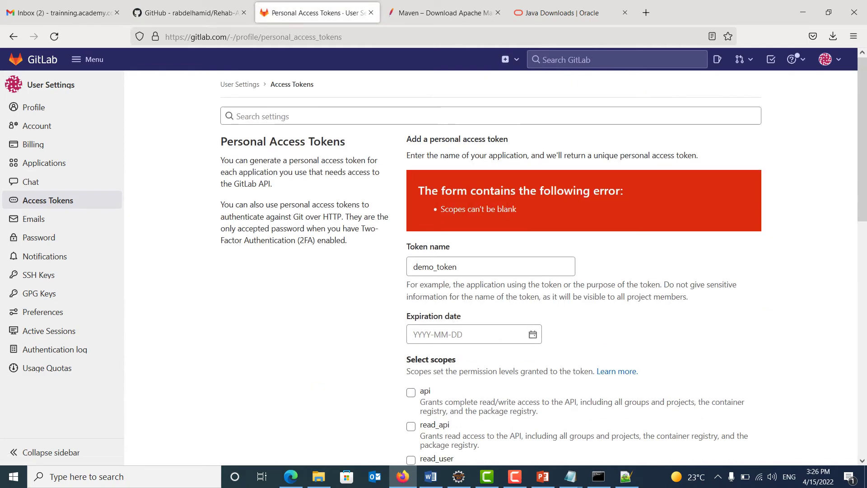
Select the scopes api, read_api, read_user, read_repository, write_repository, read_registry and write_registry for demo_token and create the personal access token
scroll(543, 268, down, 3)
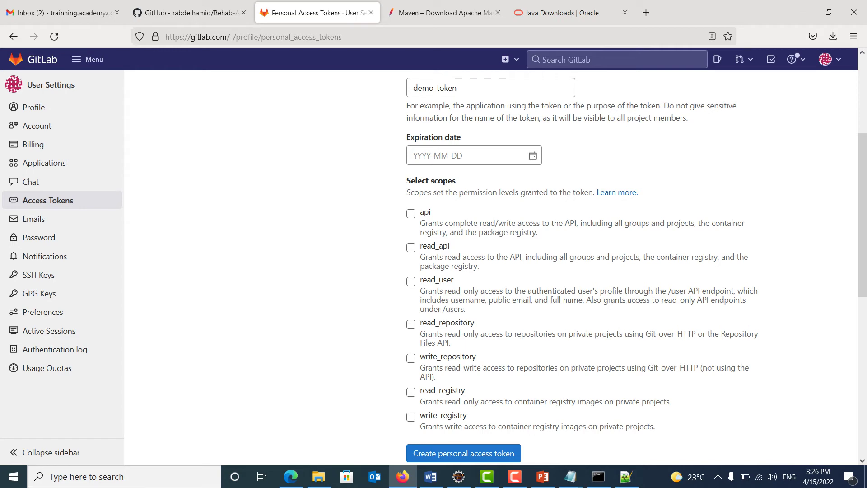
scroll(544, 269, up, 4)
scroll(544, 268, down, 3)
scroll(543, 268, down, 3)
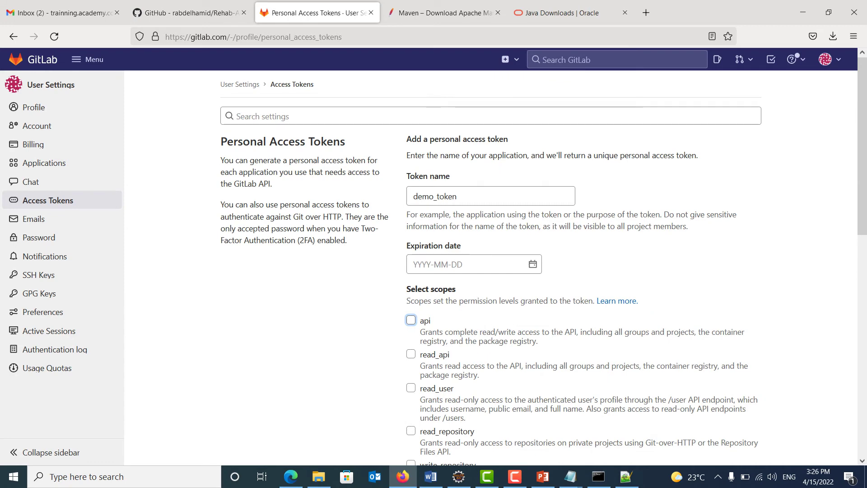
key(space)
key(Tab)
key(space)
key(Tab)
key(space)
scroll(542, 262, down, 3)
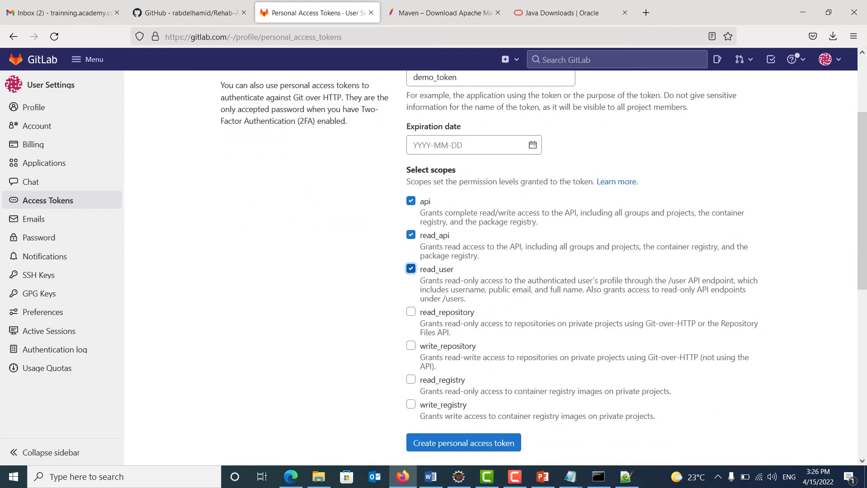
key(Tab)
key(space)
key(Tab)
key(space)
key(Tab)
key(space)
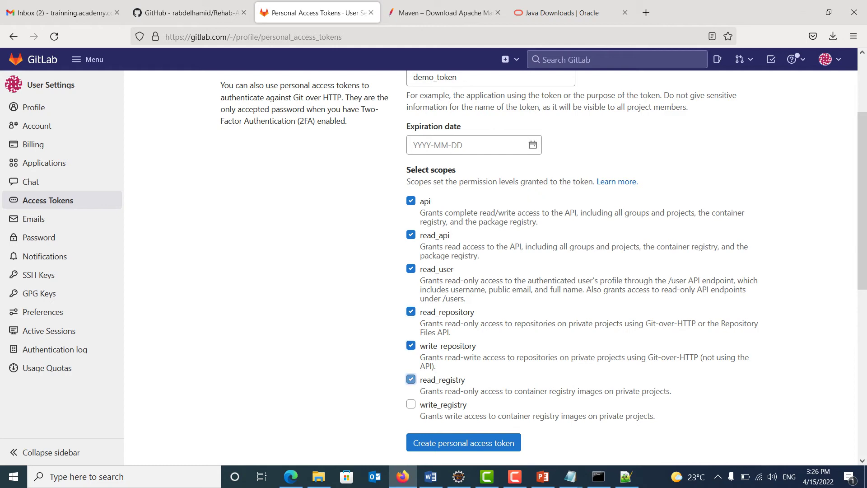
key(Tab)
key(space)
key(Tab)
key(Return)
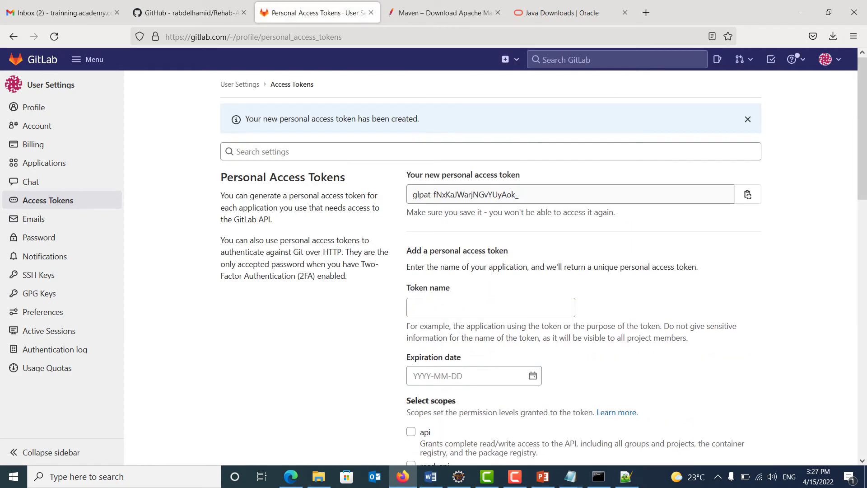
Copy the new personal access token from GitLab and paste it on a new line above the servers block in the gitlab-maven Notepad file
scroll(497, 271, down, 10)
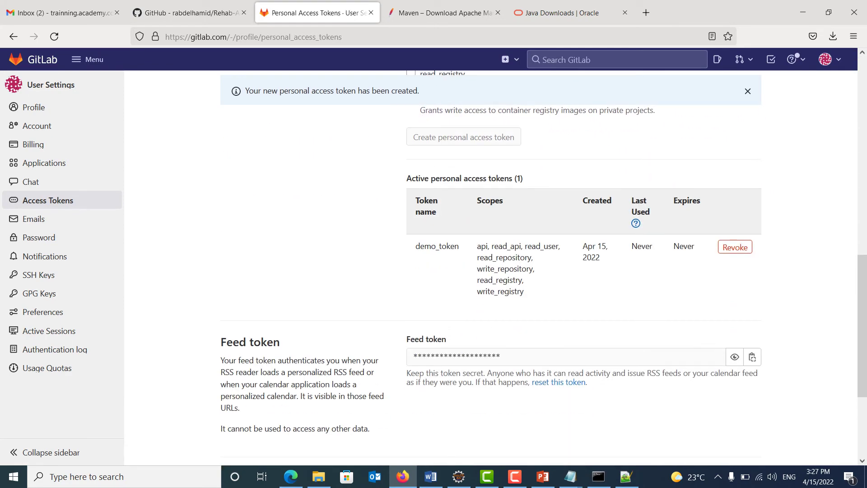
scroll(496, 271, up, 10)
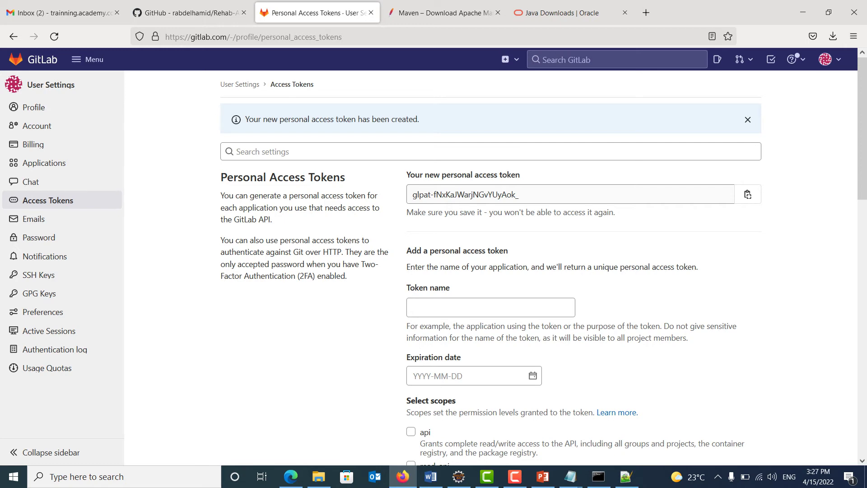
click(466, 195)
click(748, 194)
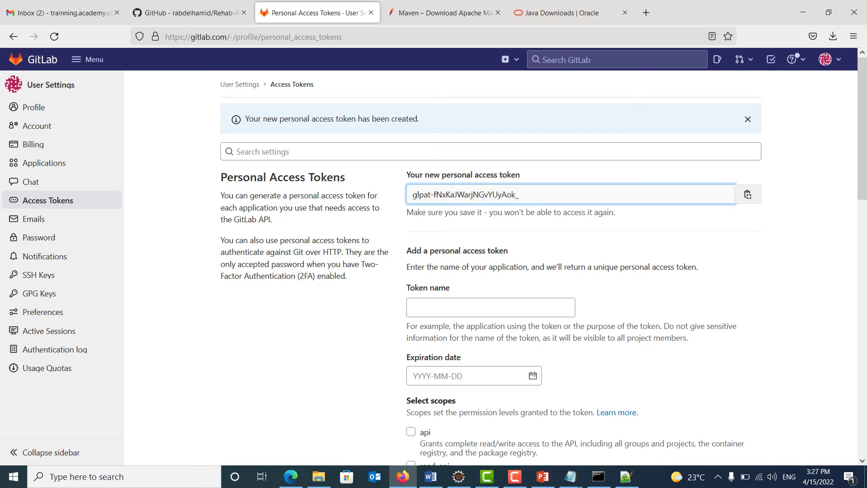
mouse_move(570, 476)
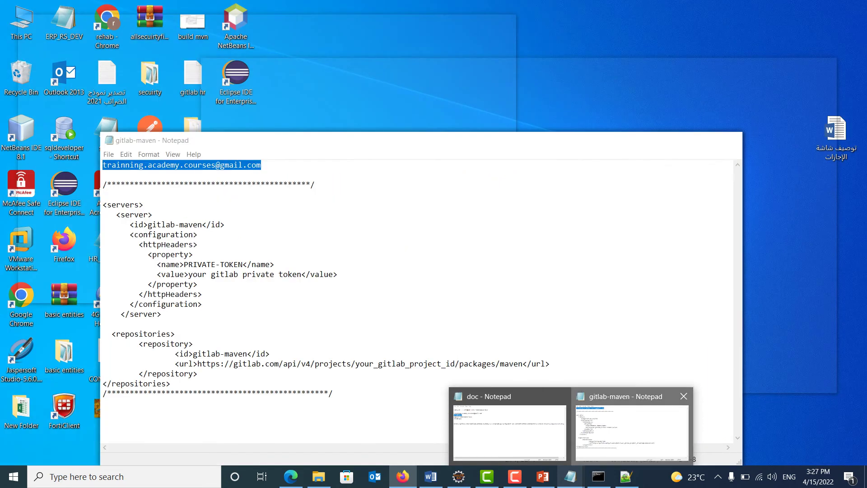
click(633, 431)
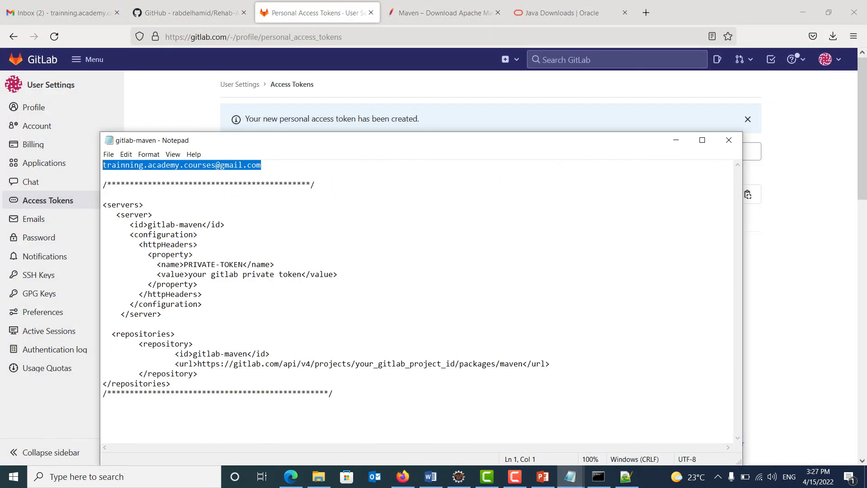
click(103, 174)
key(Return)
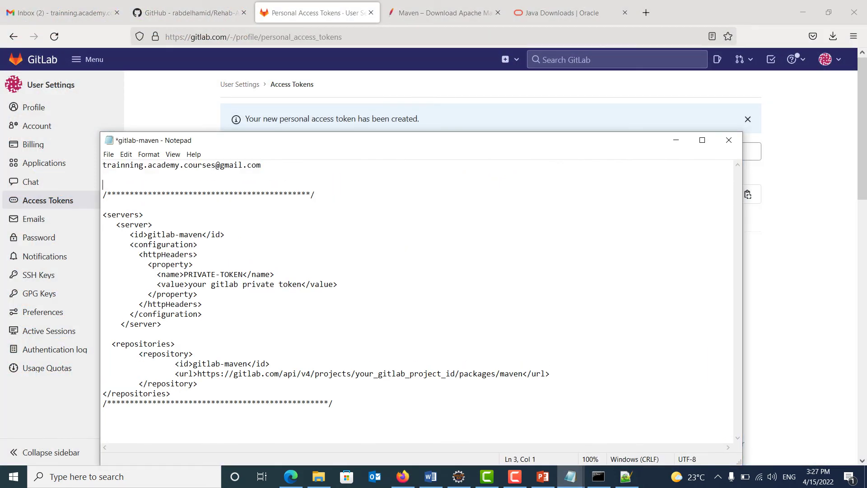
key(ctrl+v)
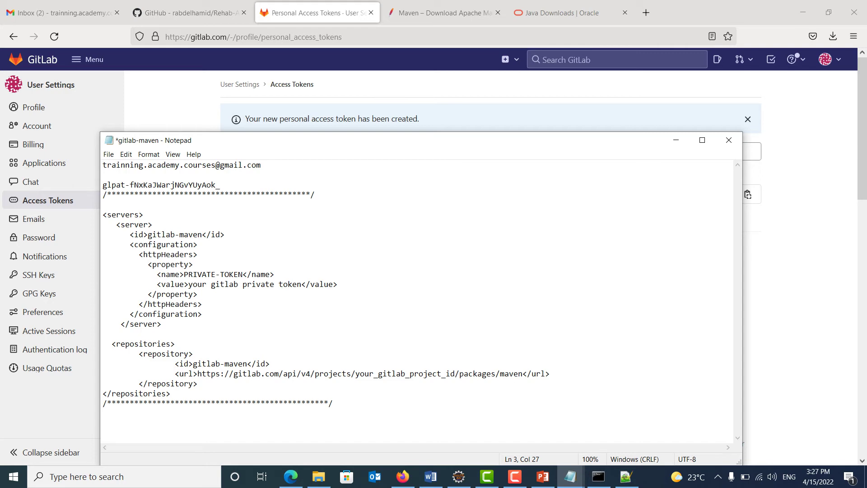
Return to GitLab in the browser, start a new blank project and name it jwt_demo
key(alt+Tab)
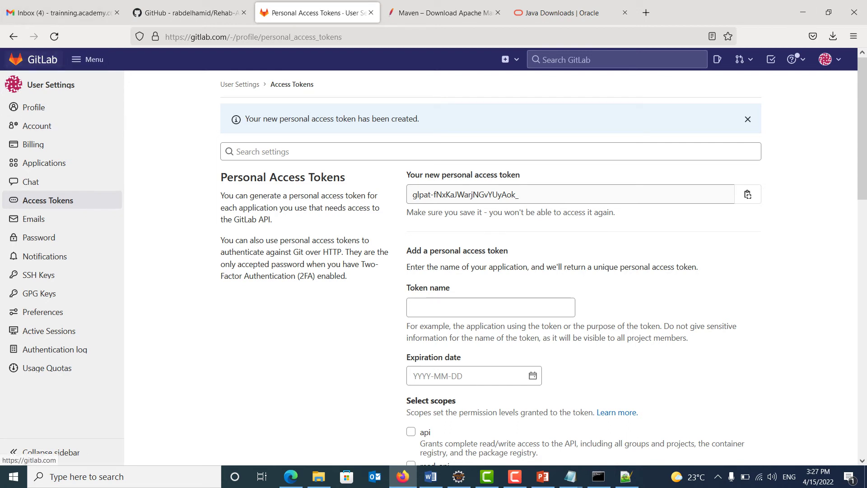
click(89, 59)
click(106, 87)
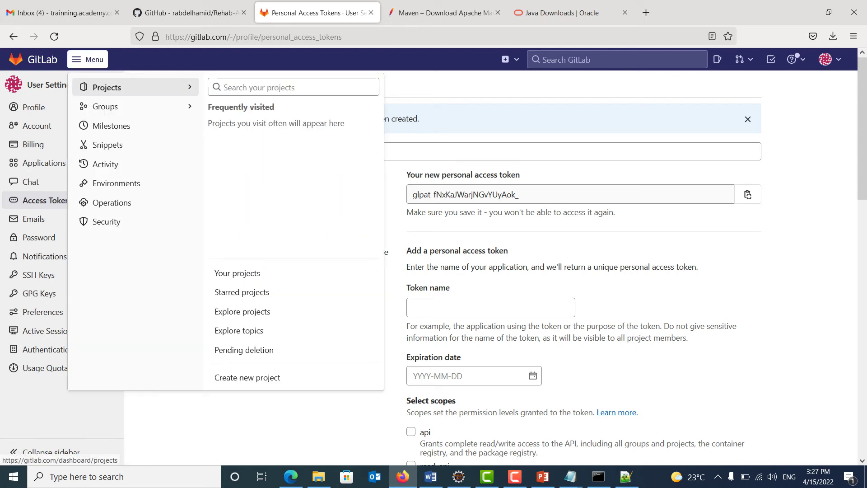
click(247, 377)
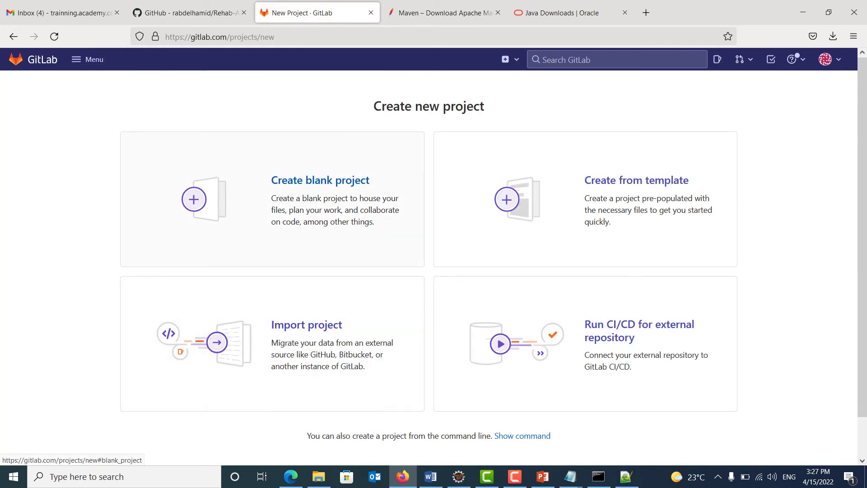
click(353, 150)
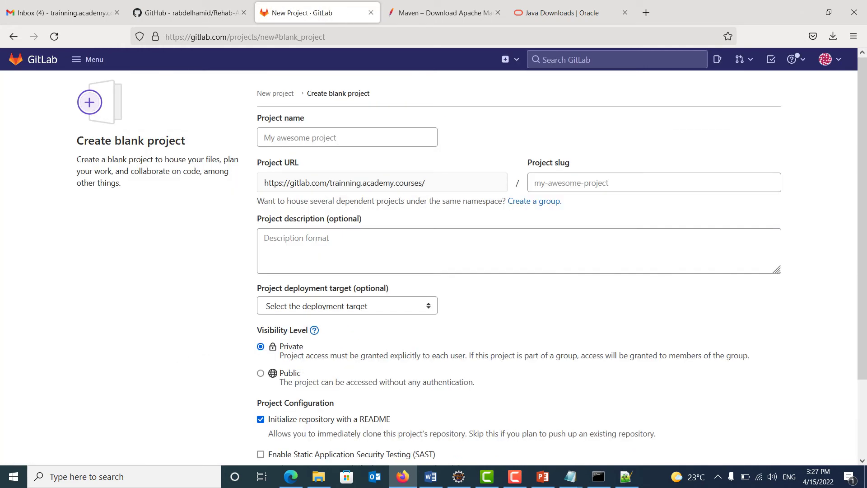
text(j)
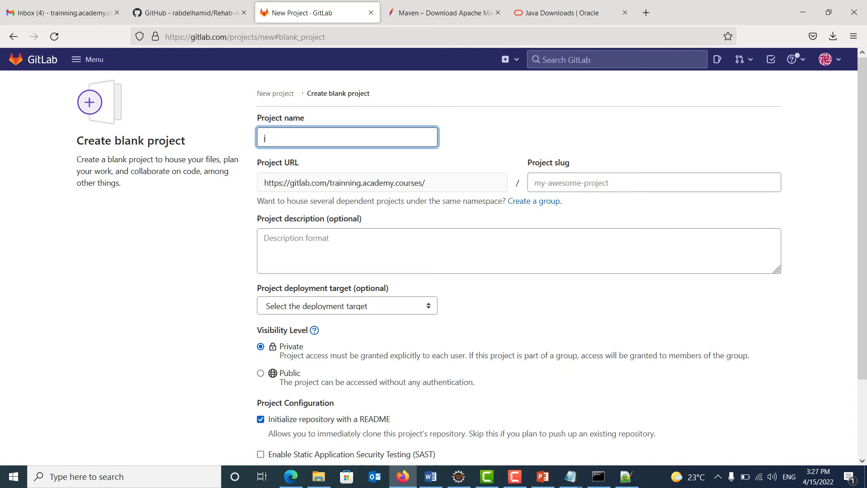
text(wt_demo)
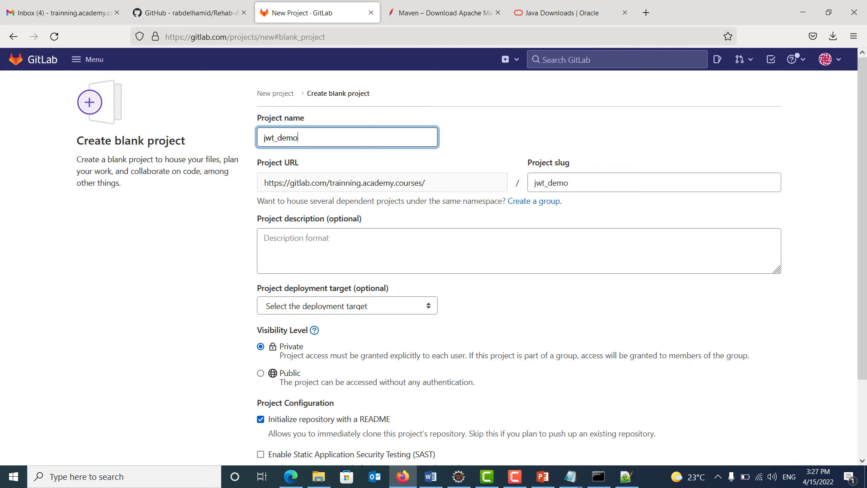
Set the project's visibility level to Public and create the project with the README initialization kept on
scroll(472, 263, down, 3)
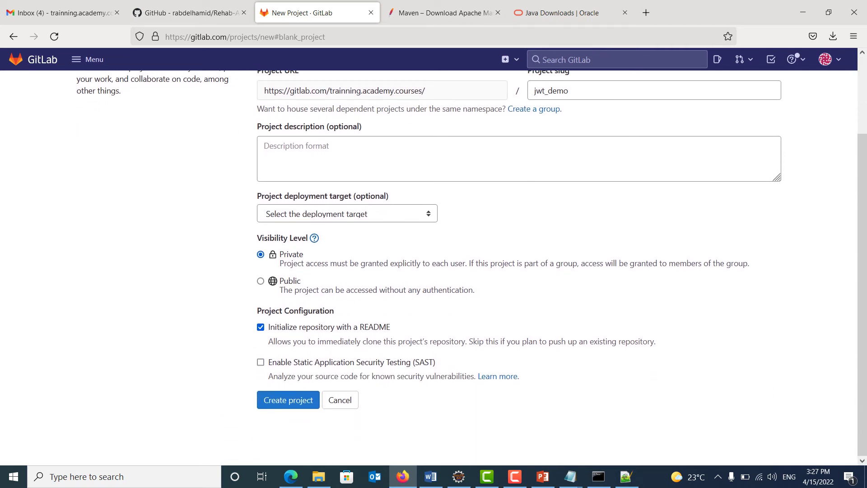
scroll(472, 264, up, 3)
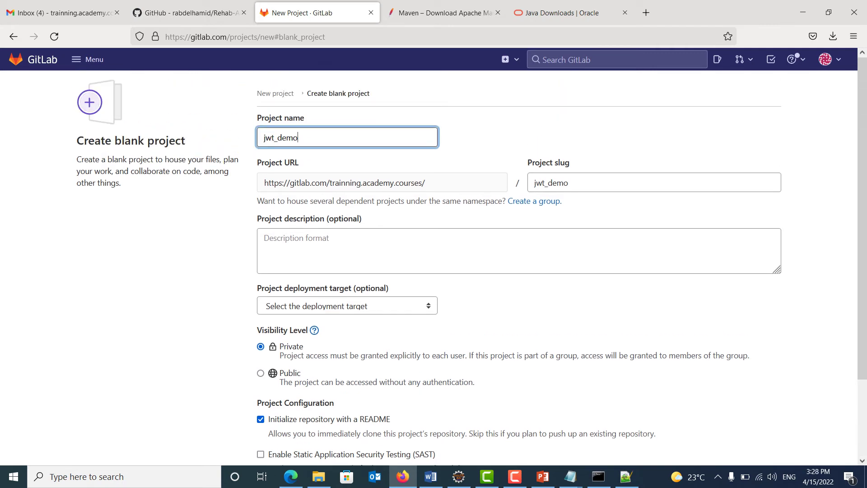
scroll(471, 263, down, 3)
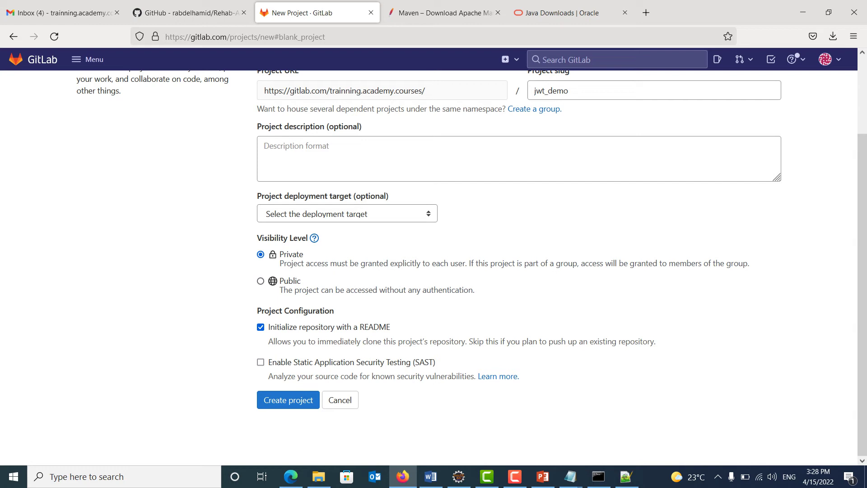
click(261, 281)
click(288, 400)
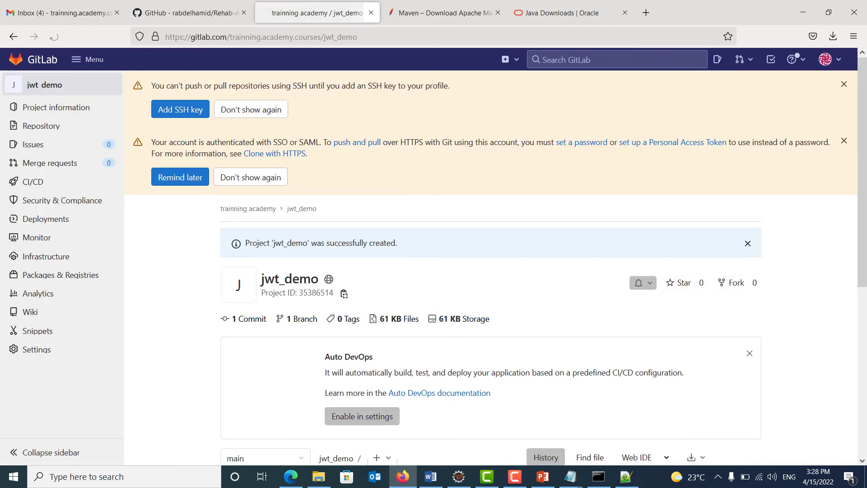
Look through the jwt_demo project page and copy the repository's HTTPS clone URL
scroll(491, 267, down, 5)
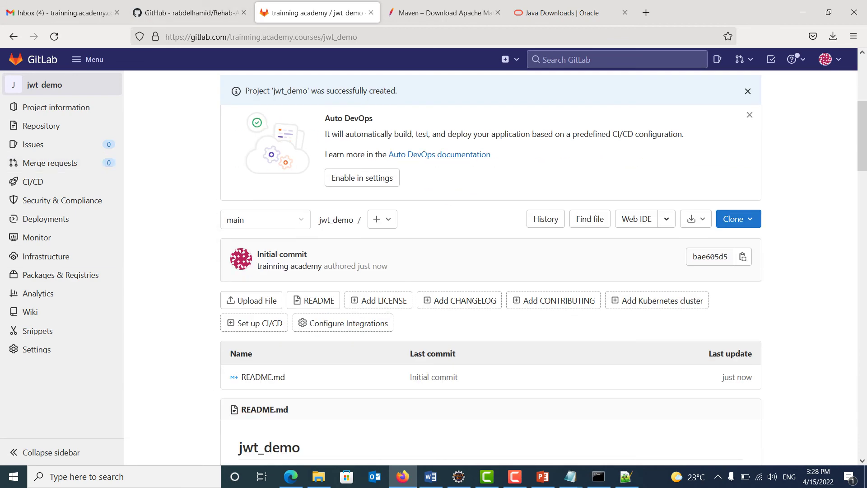
scroll(491, 267, up, 5)
scroll(491, 267, down, 5)
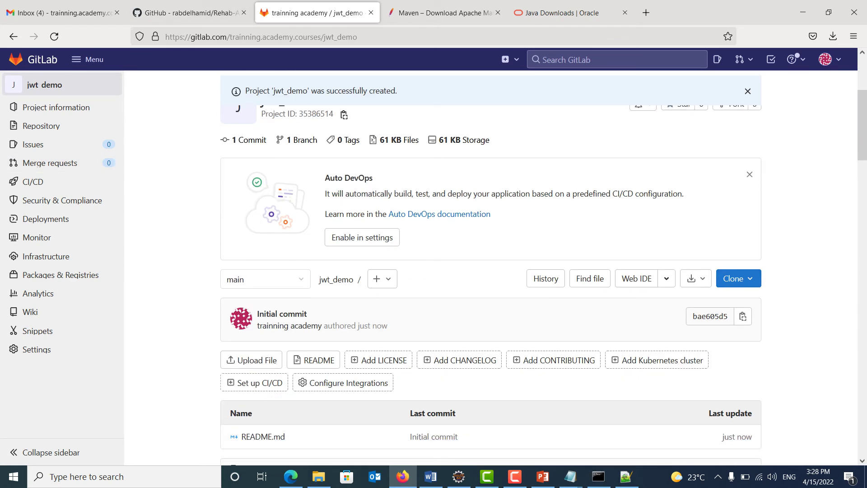
scroll(265, 231, down, 4)
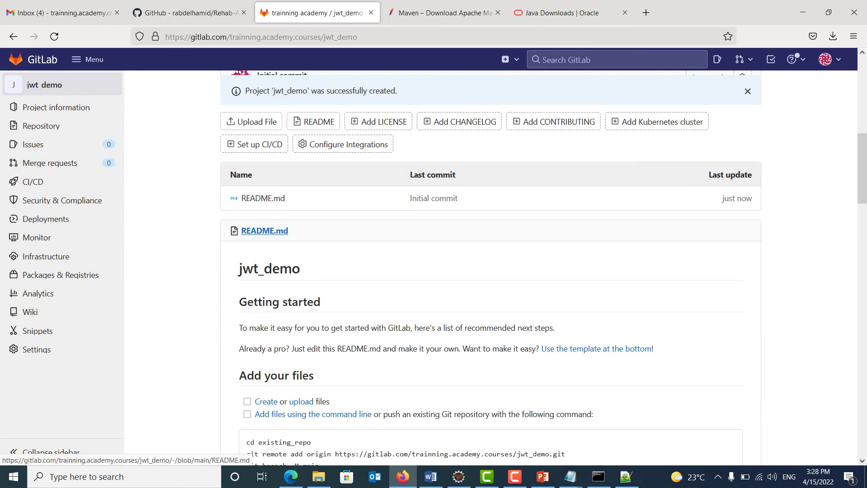
scroll(262, 199, up, 4)
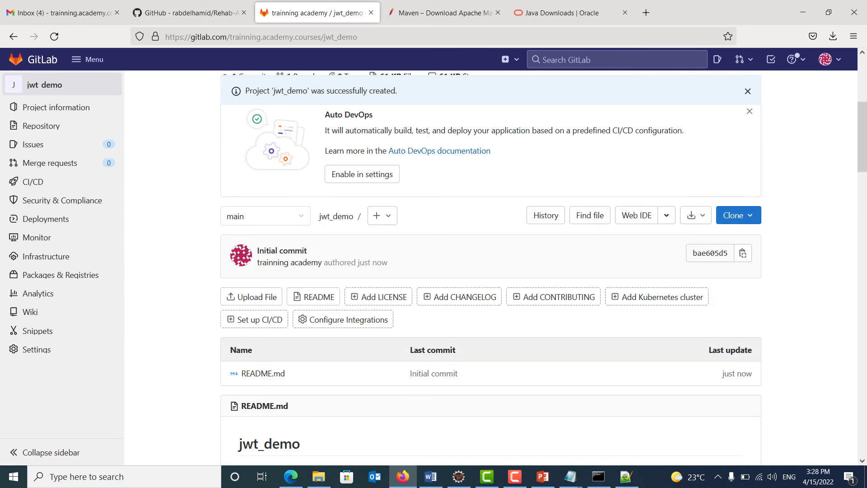
scroll(491, 266, up, 3)
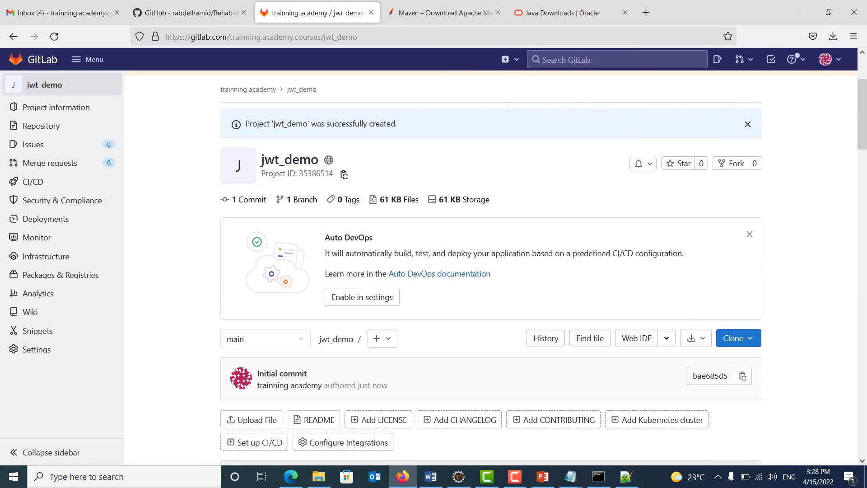
click(737, 338)
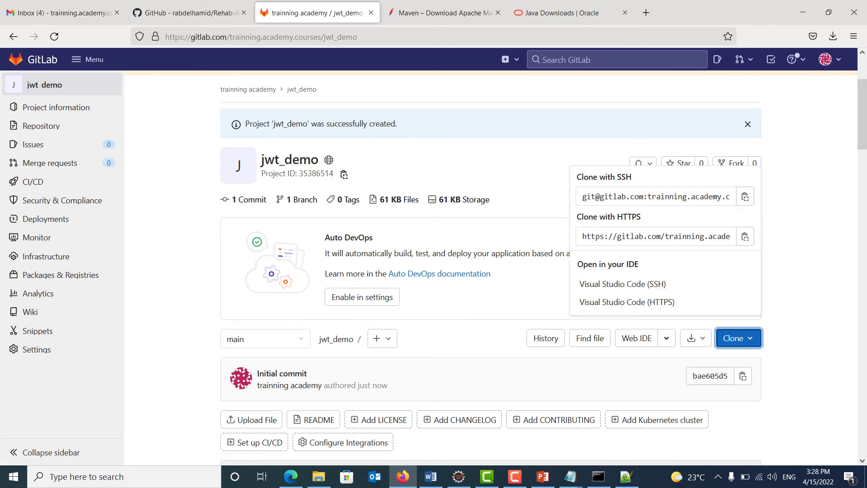
click(745, 236)
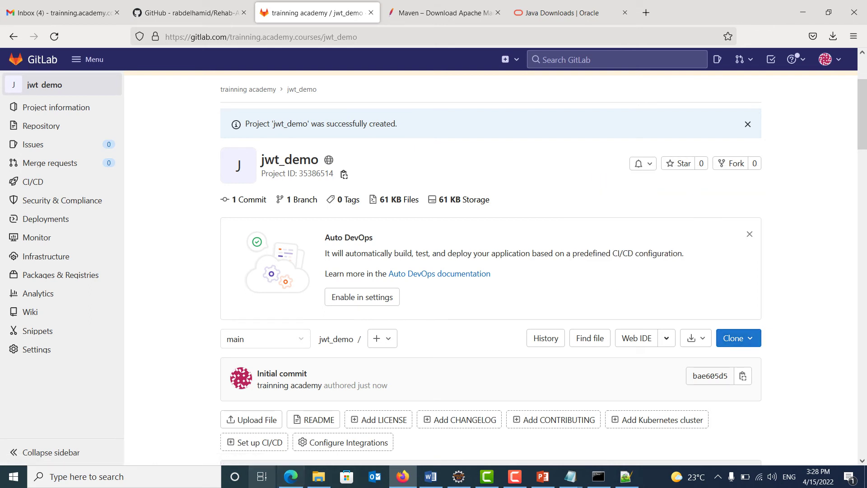
In File Explorer, go to the rehab folder on Local Disk (E:) and create a new folder named jwt_demo
mouse_move(319, 476)
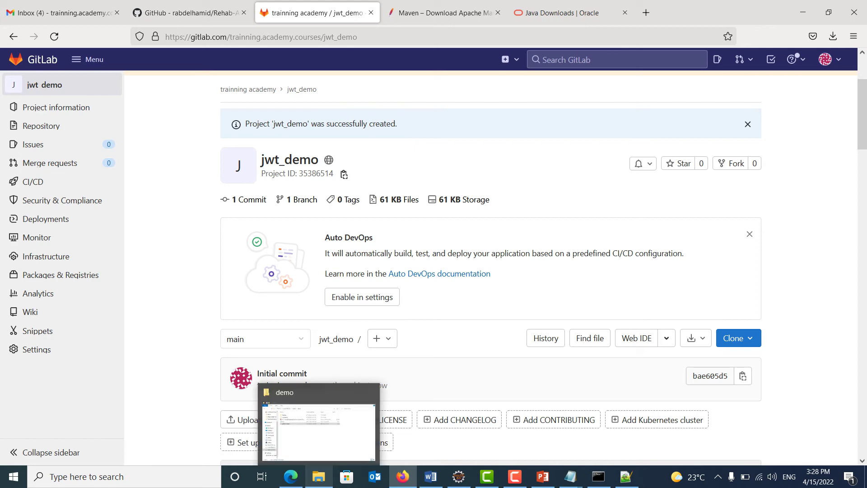
mouse_move(318, 431)
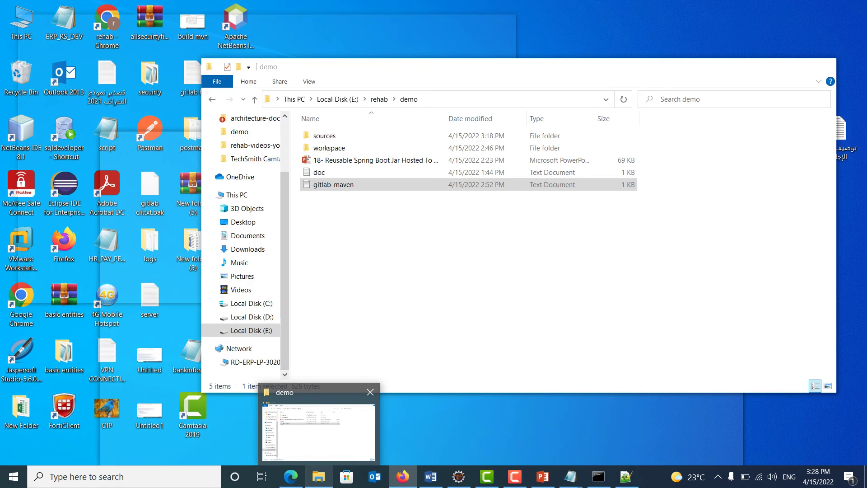
click(319, 431)
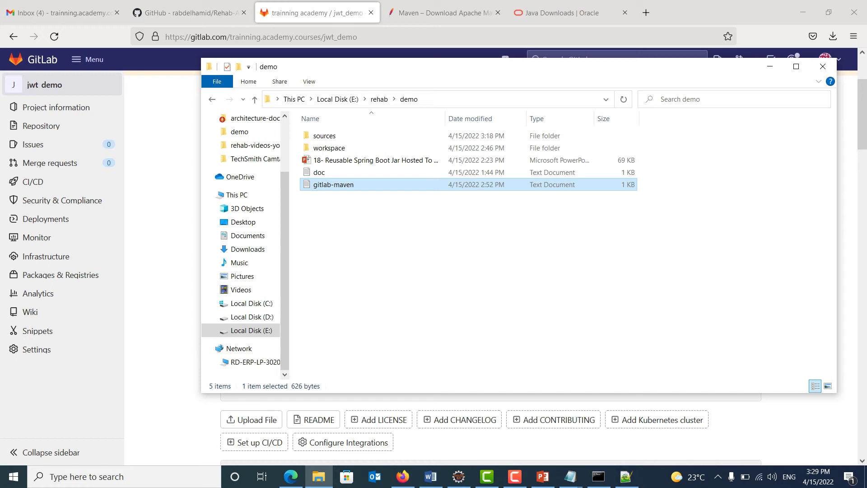
double_click(329, 148)
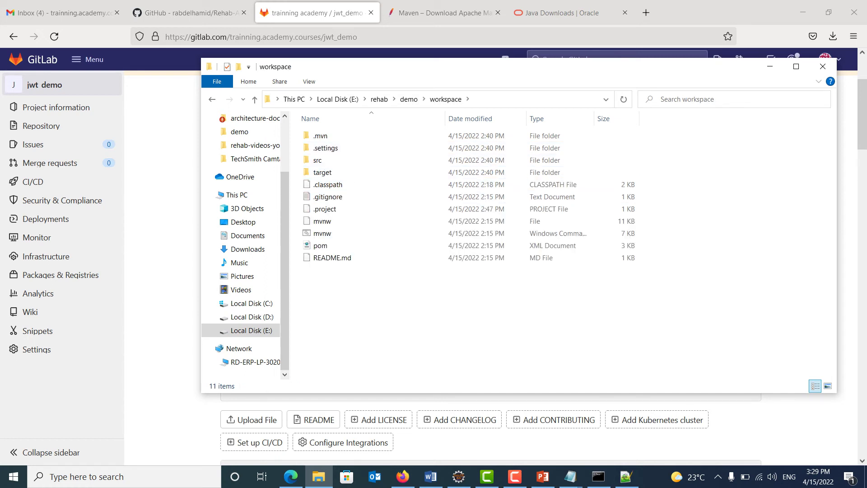
click(380, 99)
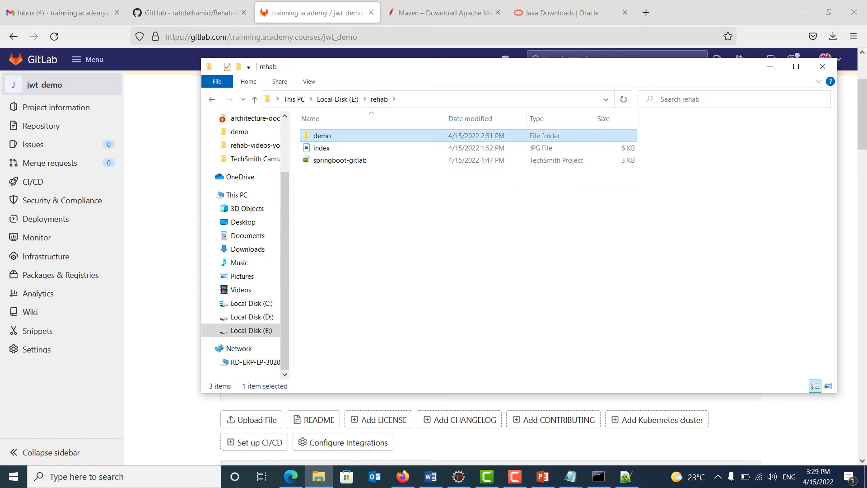
right_click(354, 211)
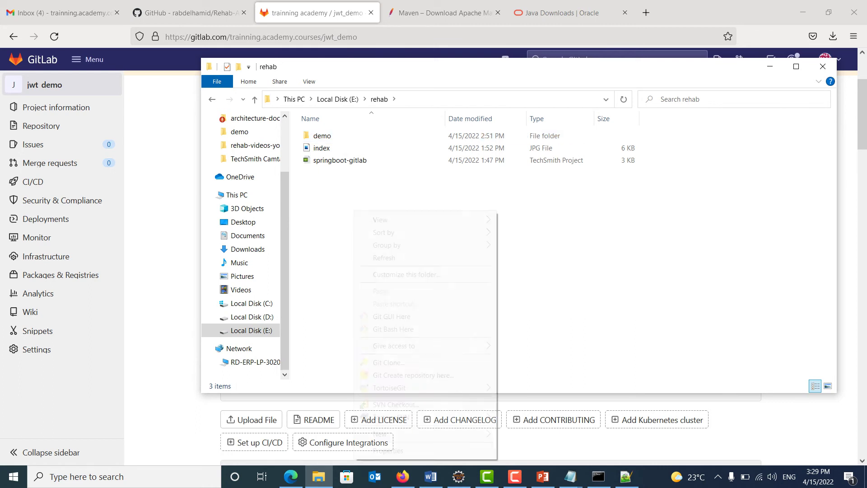
mouse_move(407, 433)
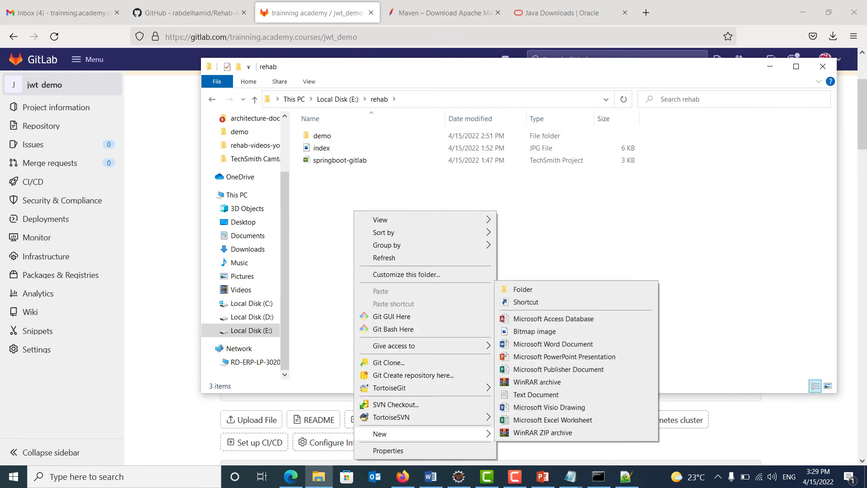
click(524, 289)
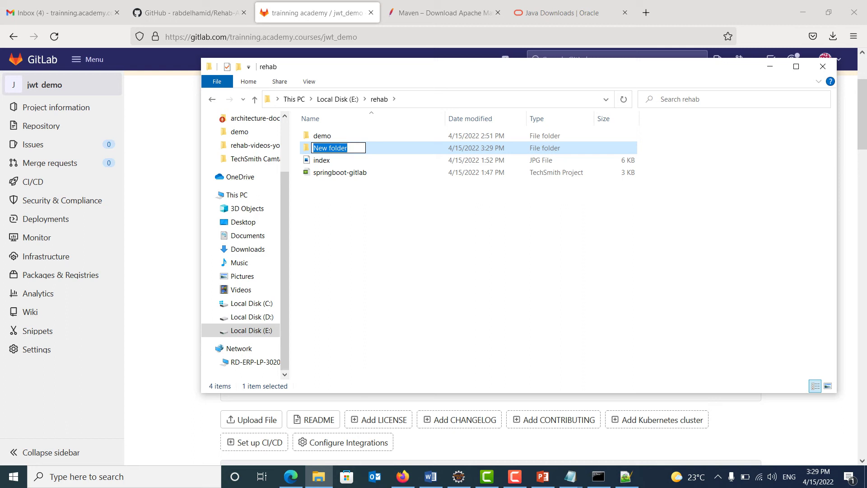
text(jwt)
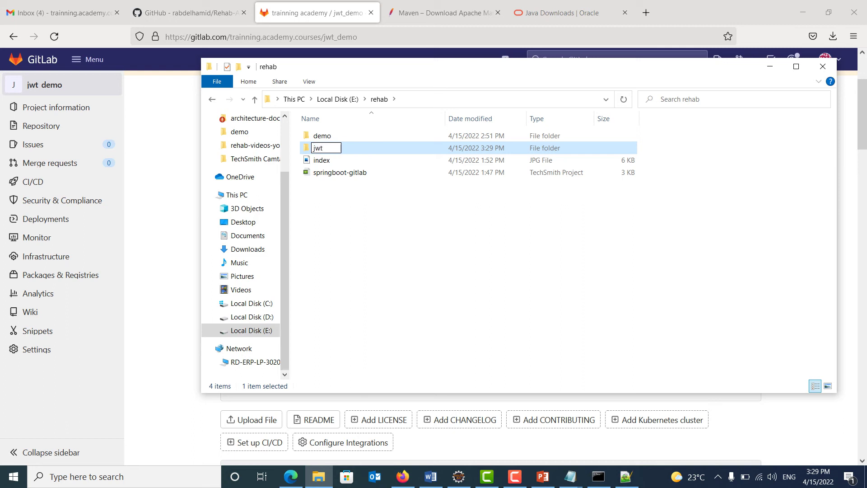
text(_demo)
key(Return)
Clone the GitLab repository into the jwt_demo folder using TortoiseGit's Git Clone
right_click(338, 147)
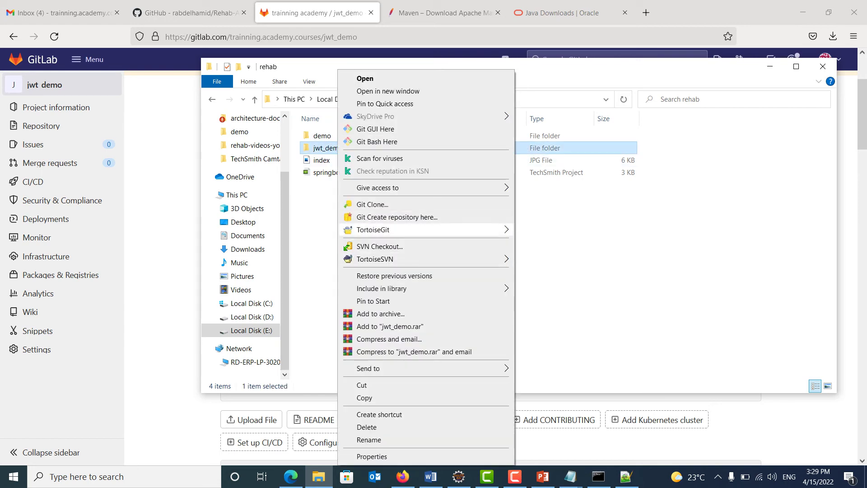
click(373, 205)
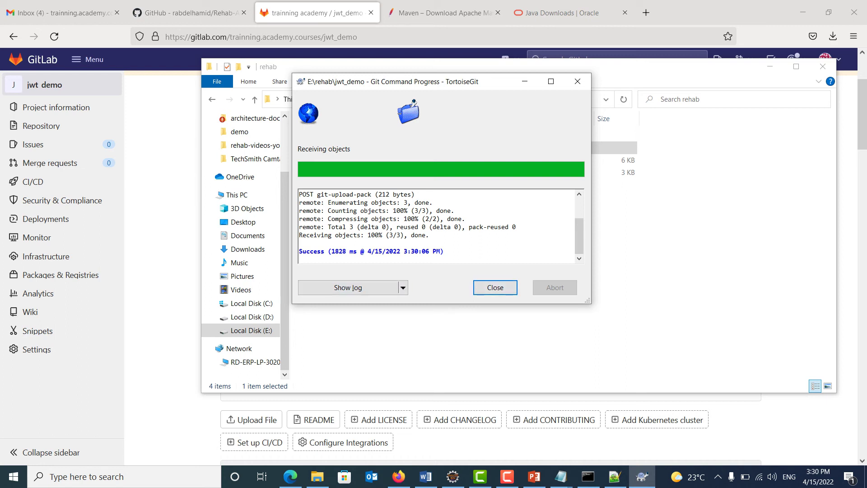
Close the finished clone progress window and open the cloned repository folder jwt_demo inside E:\rehab\jwt_demo
key(Return)
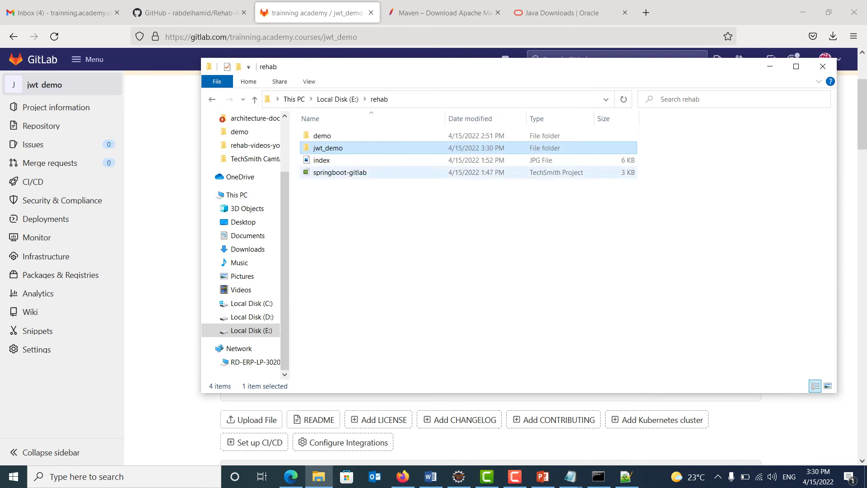
double_click(335, 148)
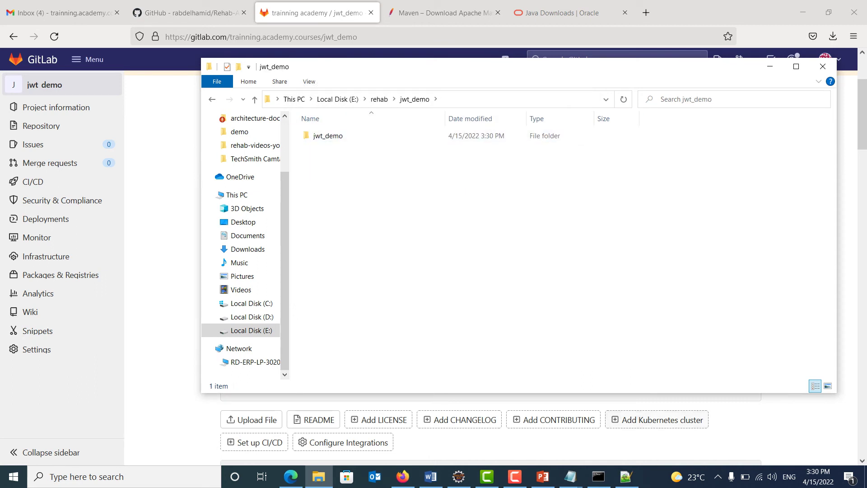
double_click(328, 136)
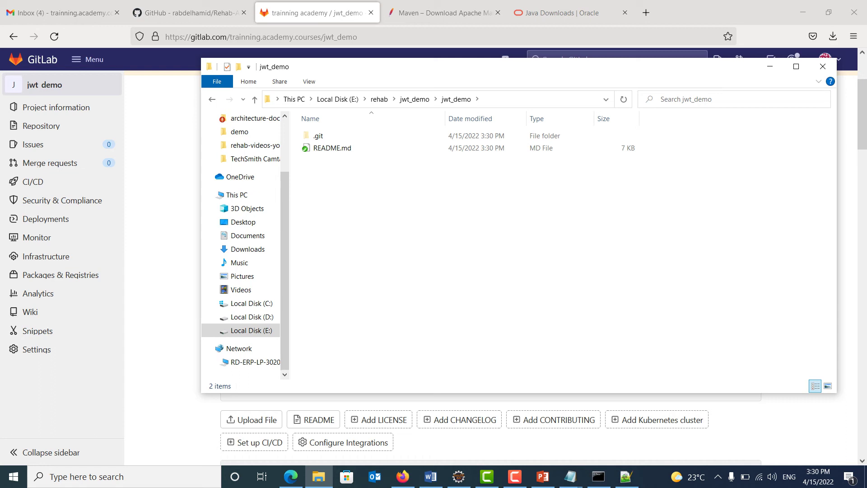
Review the clone options on the jwt_demo GitLab page and the Prerequisites slide in PowerPoint
click(403, 476)
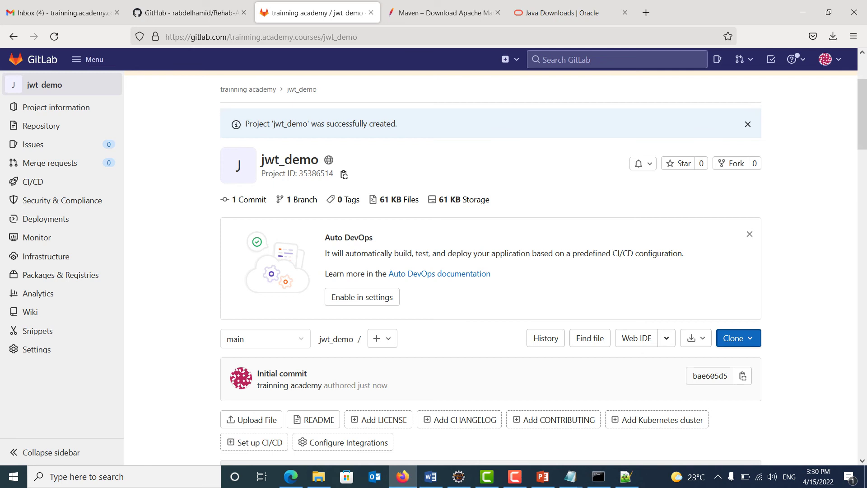
click(736, 338)
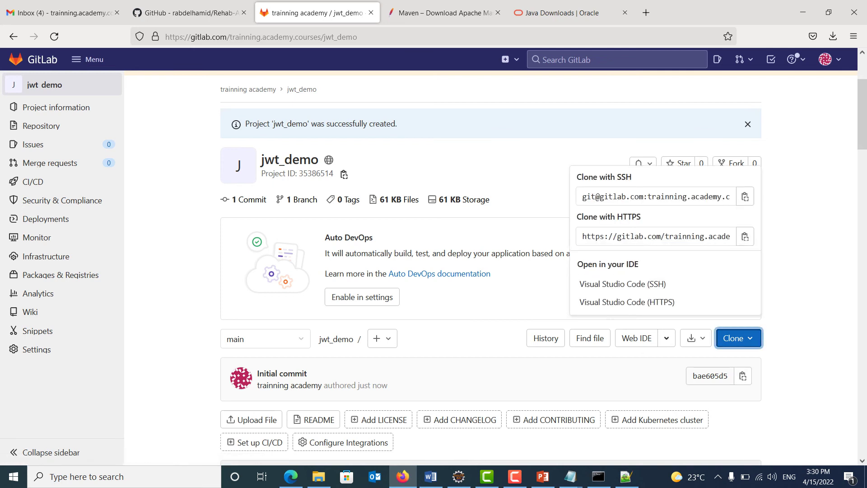
mouse_move(318, 477)
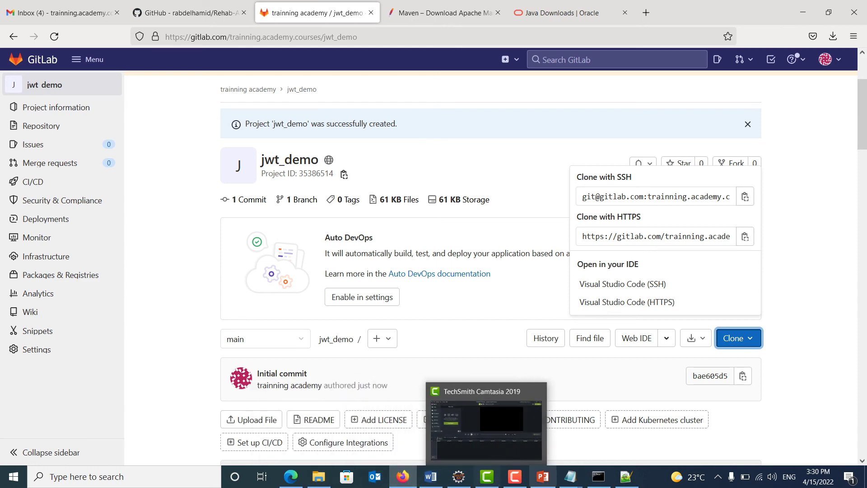
mouse_move(459, 476)
mouse_move(487, 476)
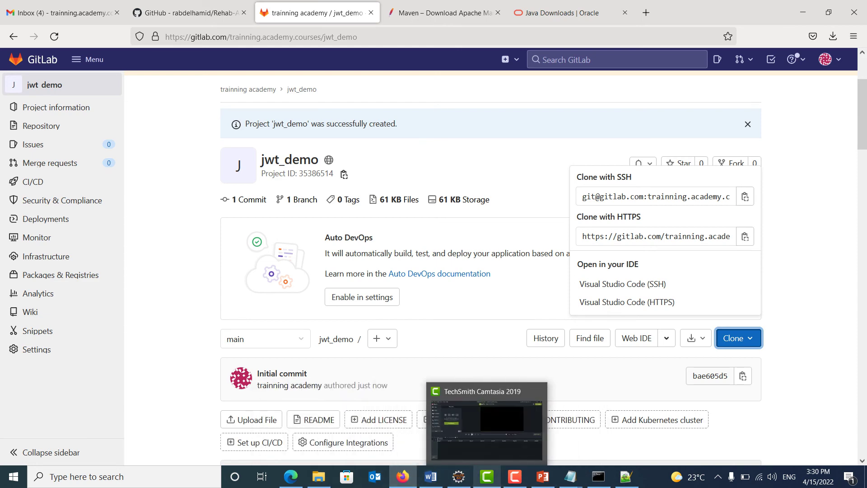
click(543, 477)
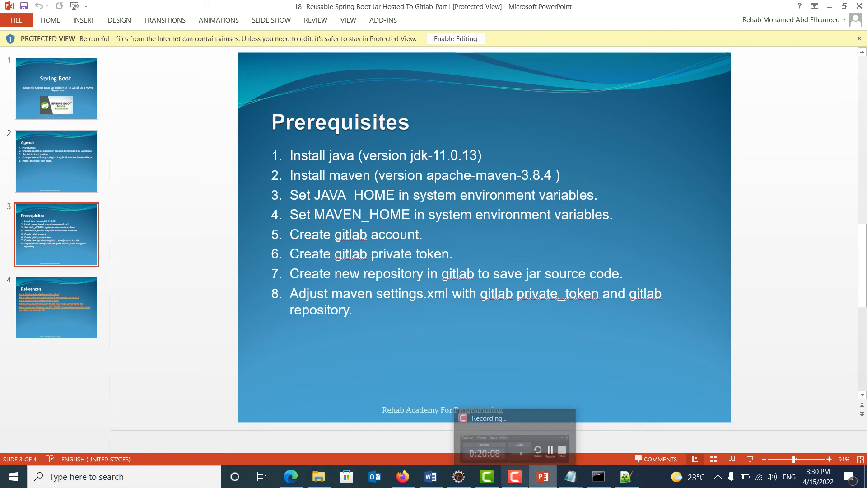
mouse_move(403, 477)
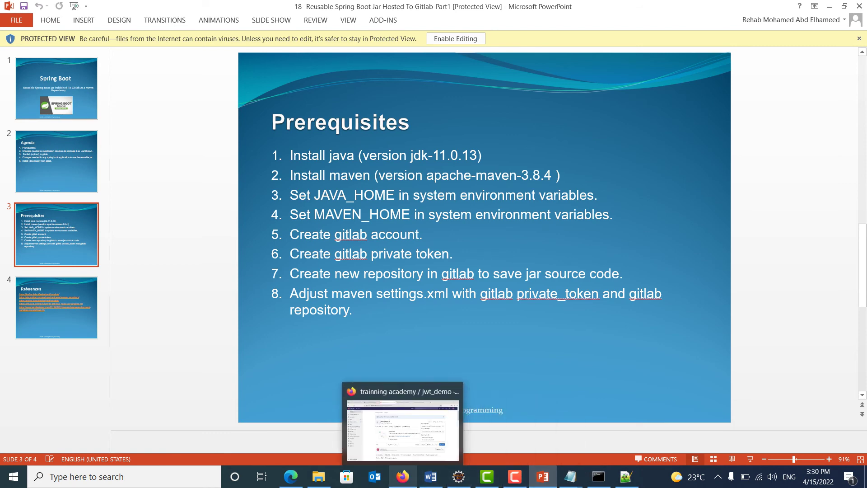
Copy the jwt_demo project ID from GitLab and paste it below the private token in the gitlab-maven Notepad file
click(402, 476)
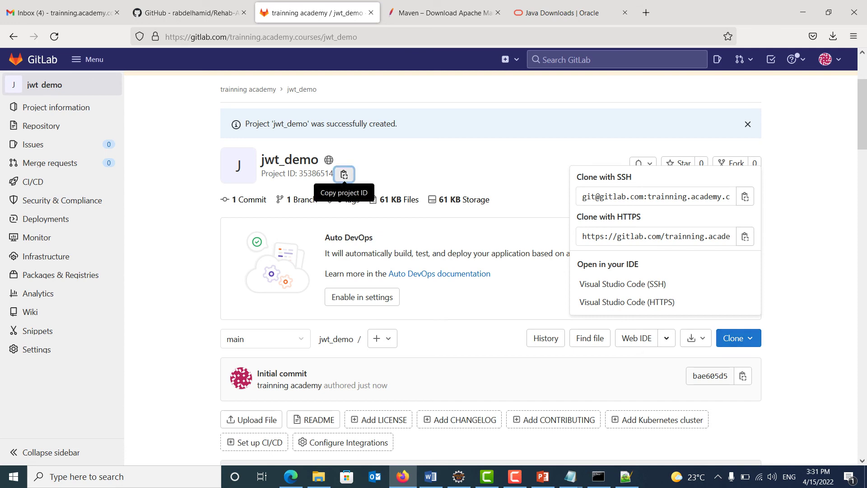
click(344, 175)
mouse_move(570, 477)
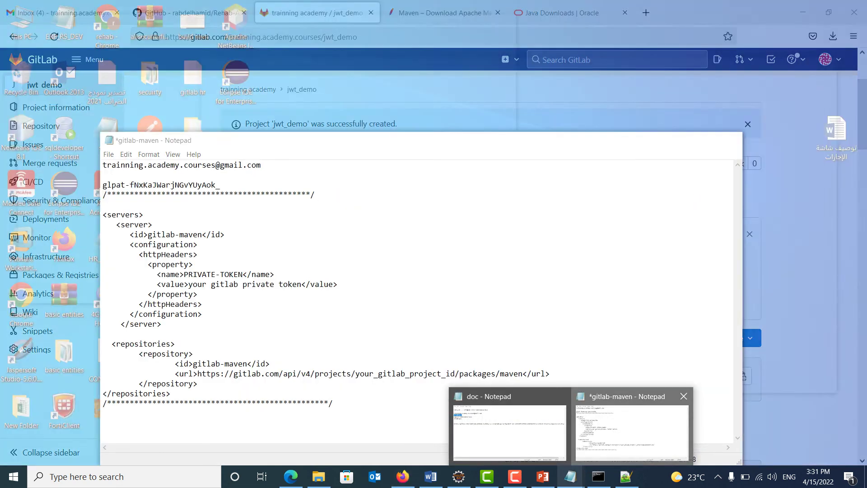
click(633, 429)
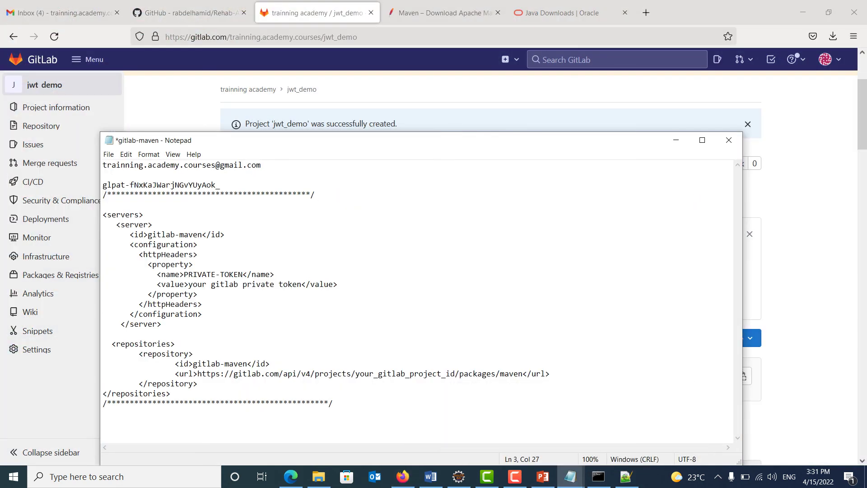
key(Return)
key(Return)
key(ctrl+v)
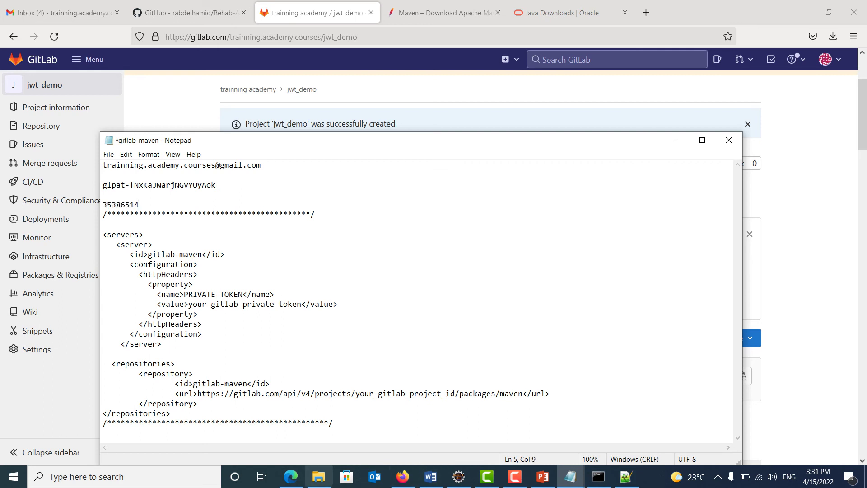
In File Explorer, go to E:\rehab\demo\sources\apache-maven-3.8.4\conf and open settings.xml for editing in Notepad++
click(318, 476)
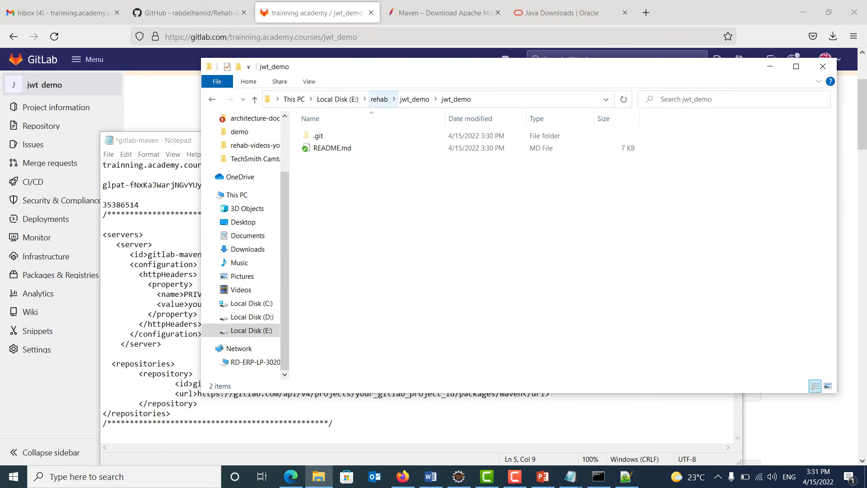
click(379, 99)
double_click(322, 136)
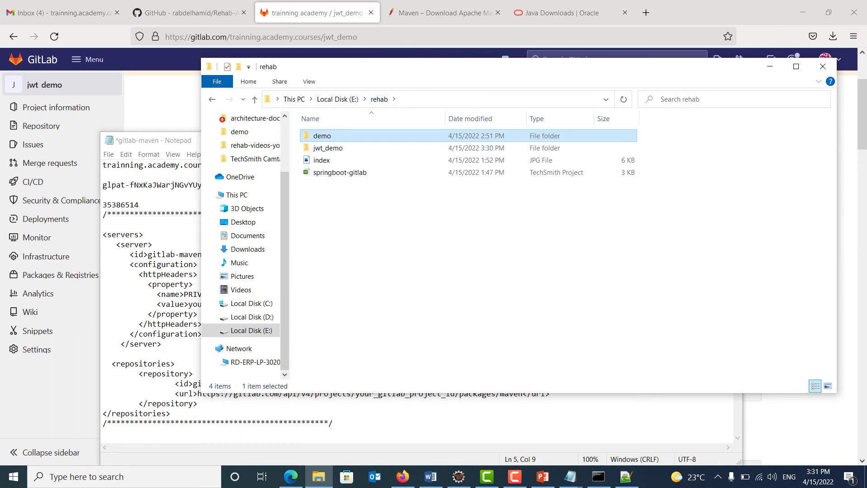
double_click(322, 135)
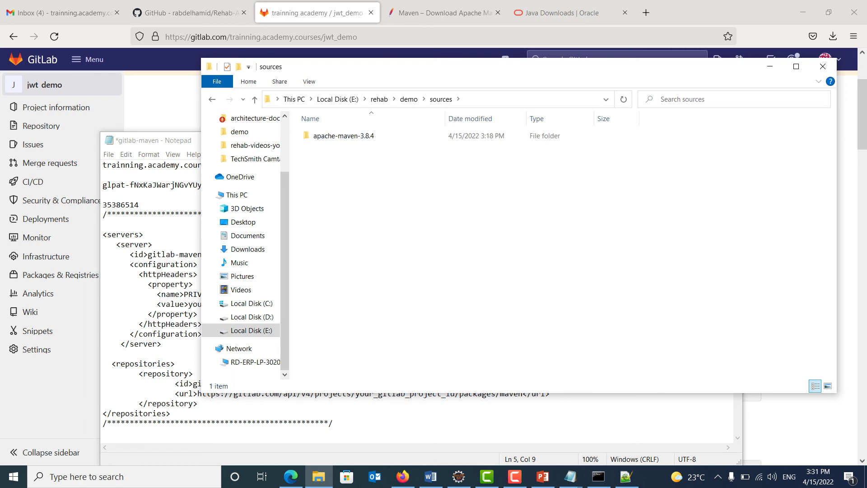
double_click(322, 135)
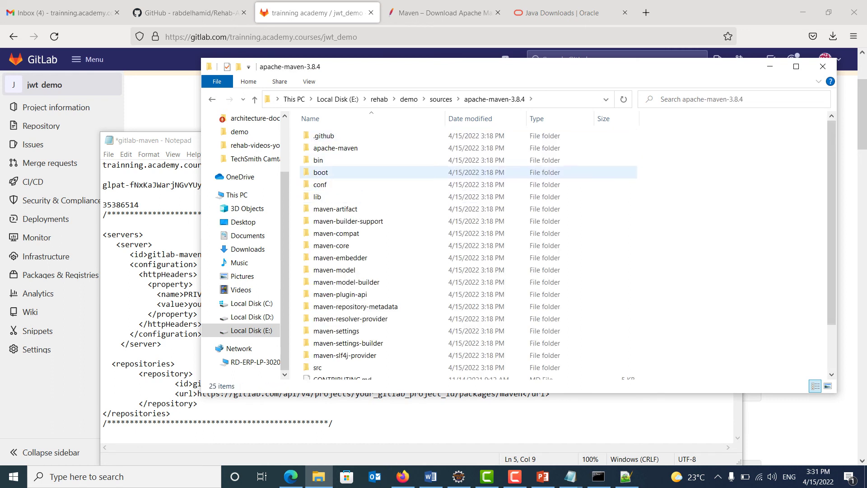
double_click(320, 185)
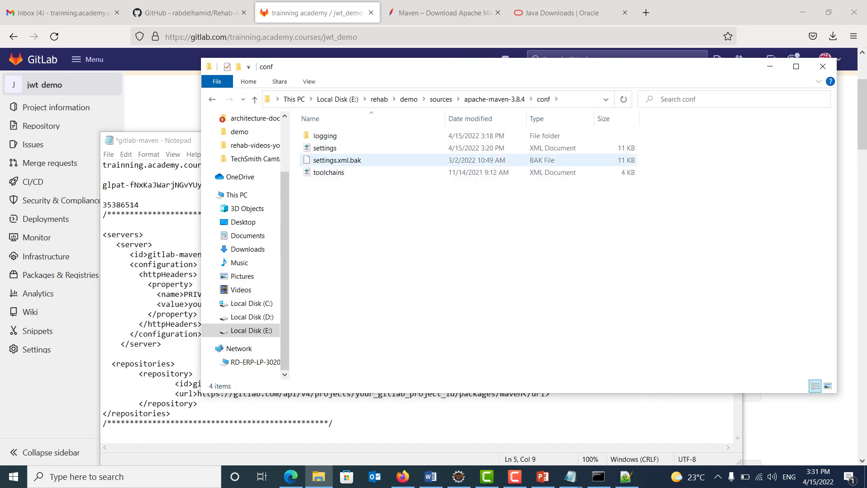
right_click(326, 148)
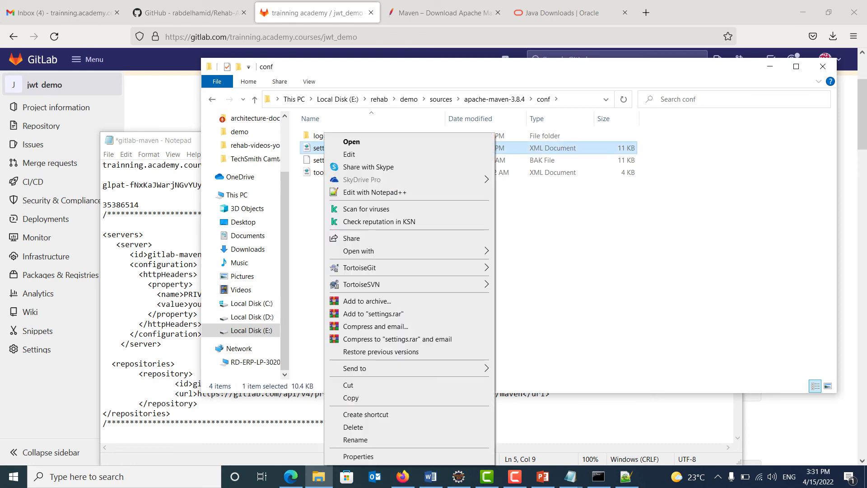
click(357, 192)
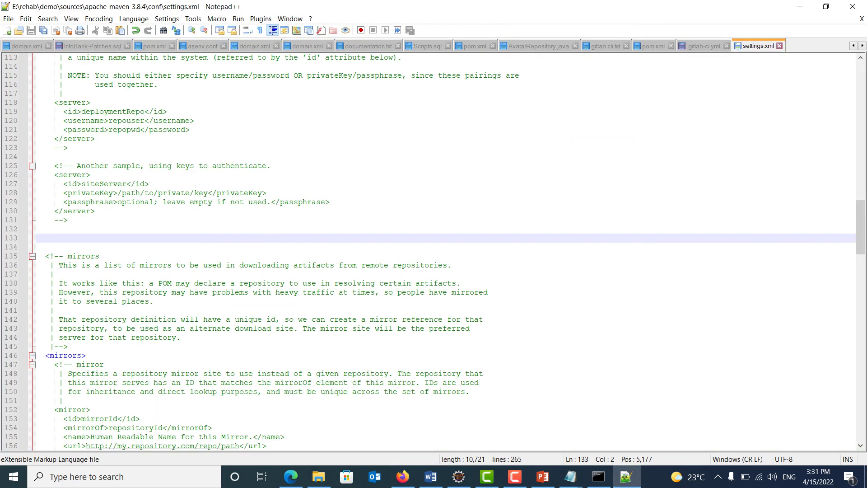
Search settings.xml for "servers" and look through the servers section
key(ctrl+f)
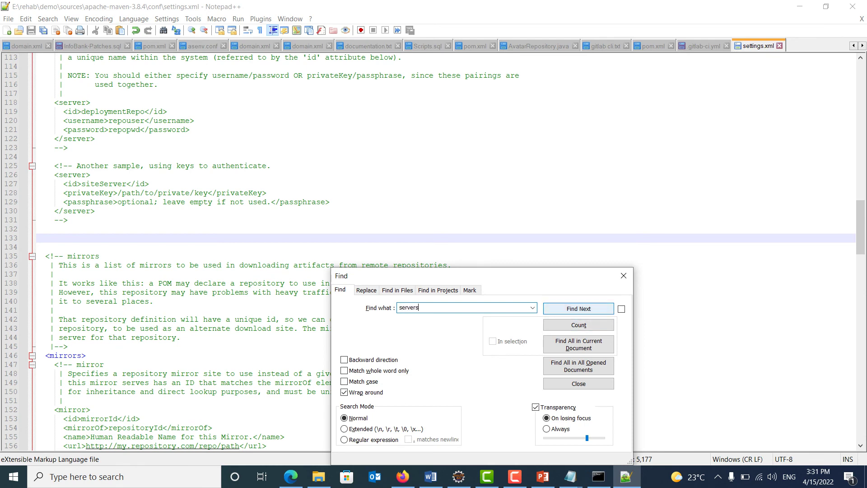
key(Return)
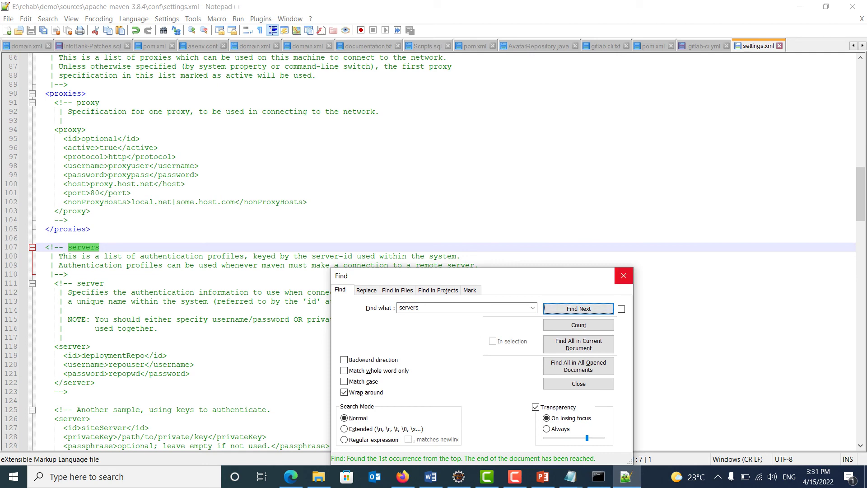
click(624, 276)
scroll(434, 252, down, 3)
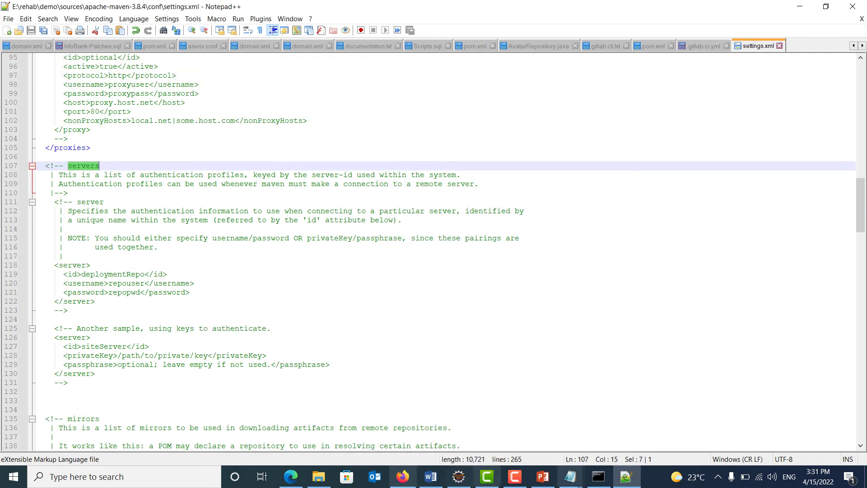
mouse_move(570, 476)
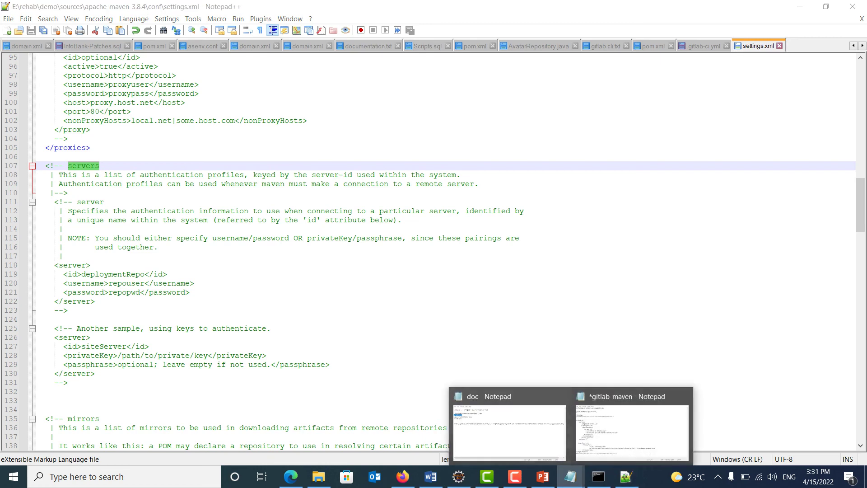